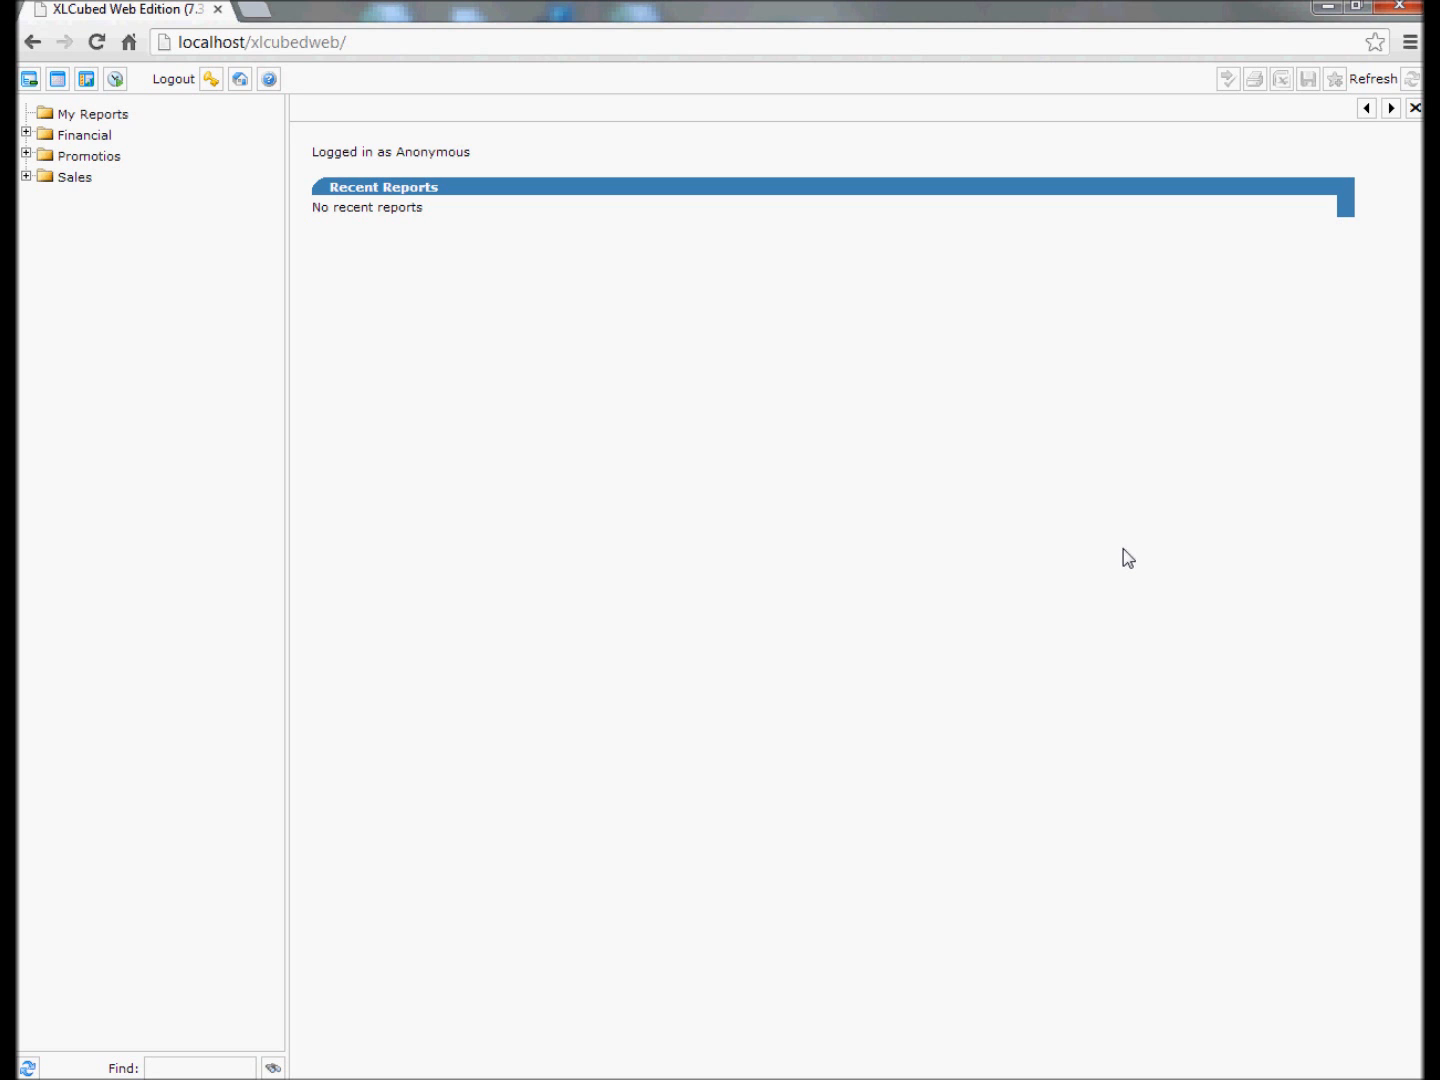
- Start a new report on the Adventure Works cube of the AD DEMO database with a Grid sheet named "my grid"
{"action": "left_click", "coordinate": [88, 82]}
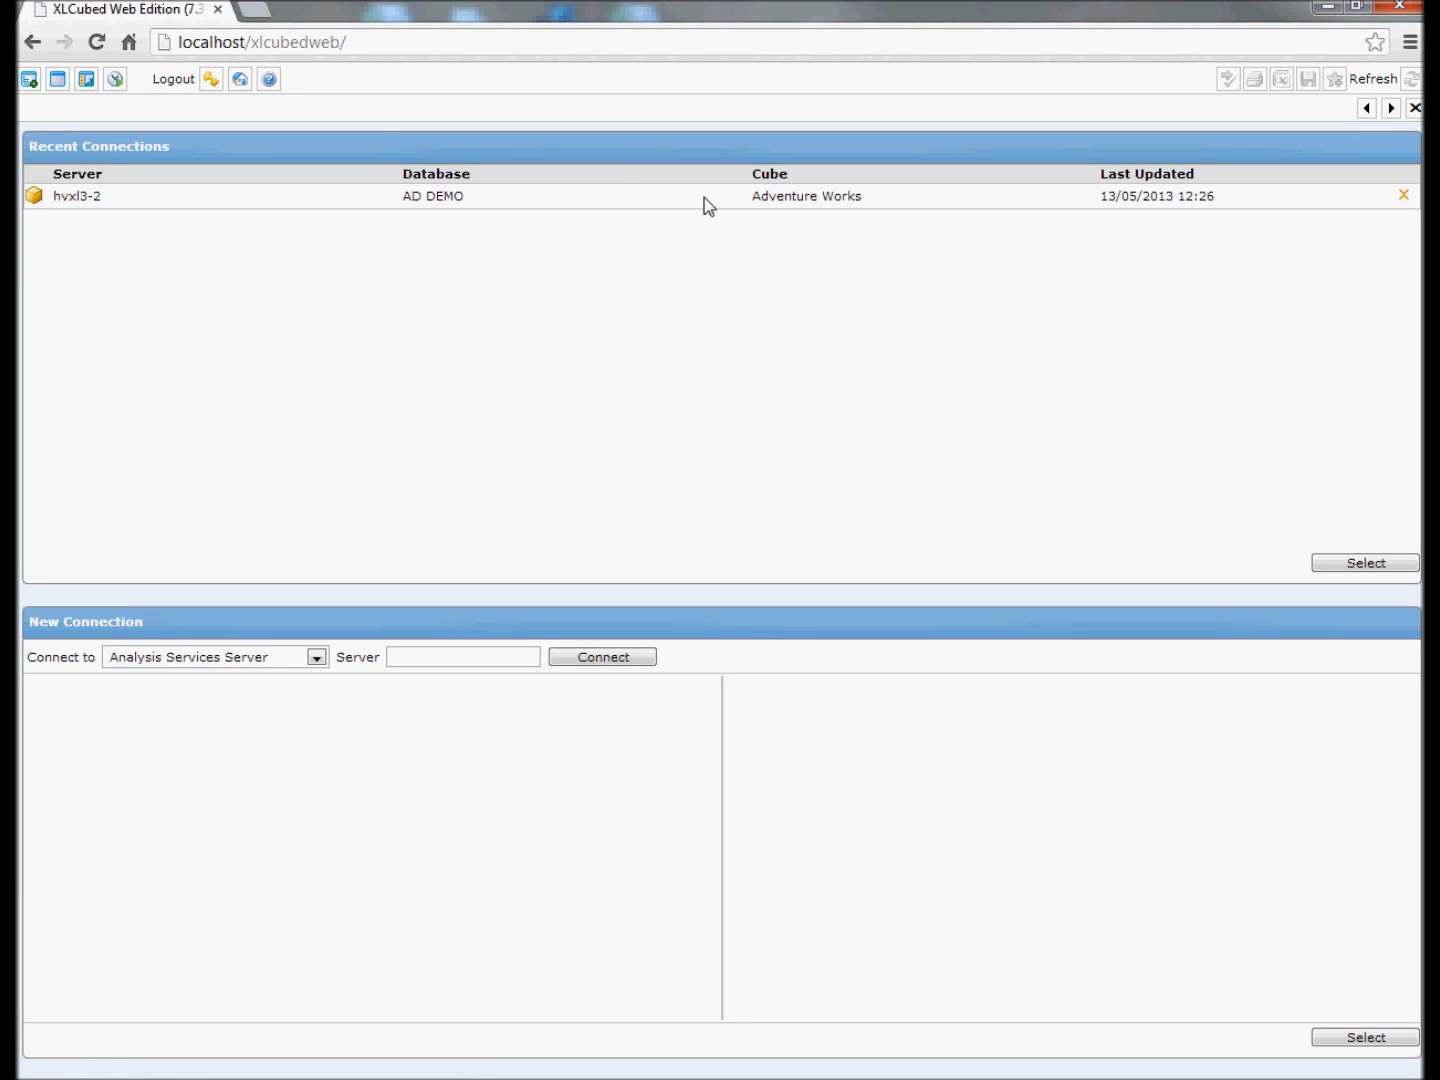
{"action": "left_click", "coordinate": [706, 200]}
{"action": "left_click", "coordinate": [1357, 564]}
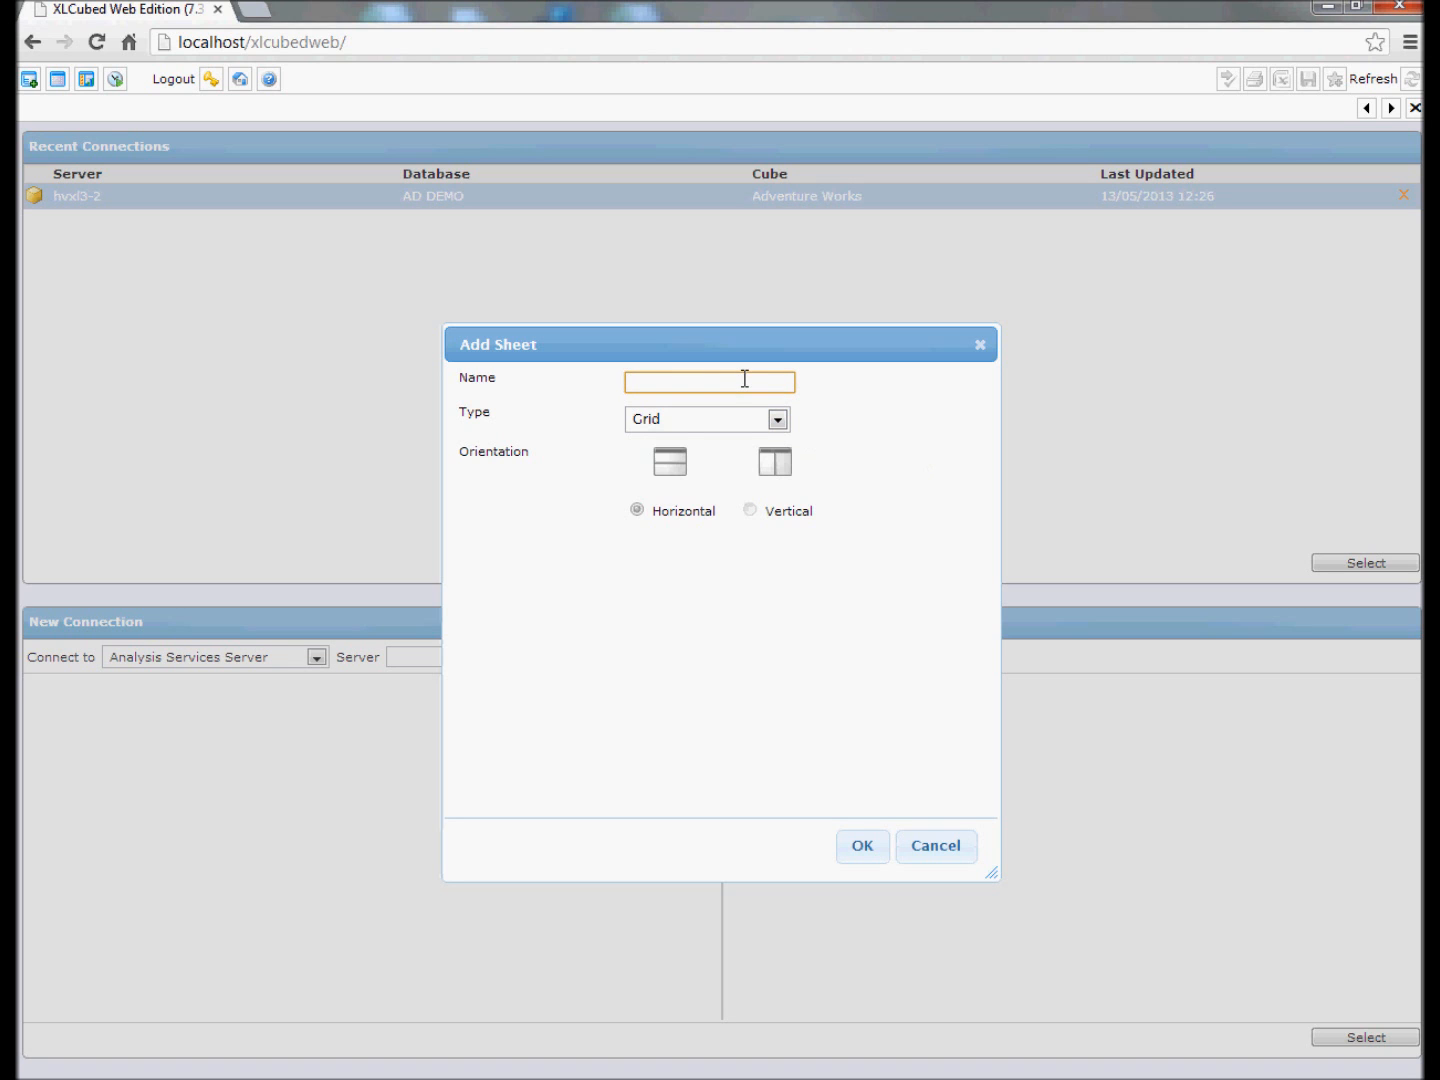
{"action": "type", "text": "my grid"}
{"action": "left_click", "coordinate": [865, 850]}
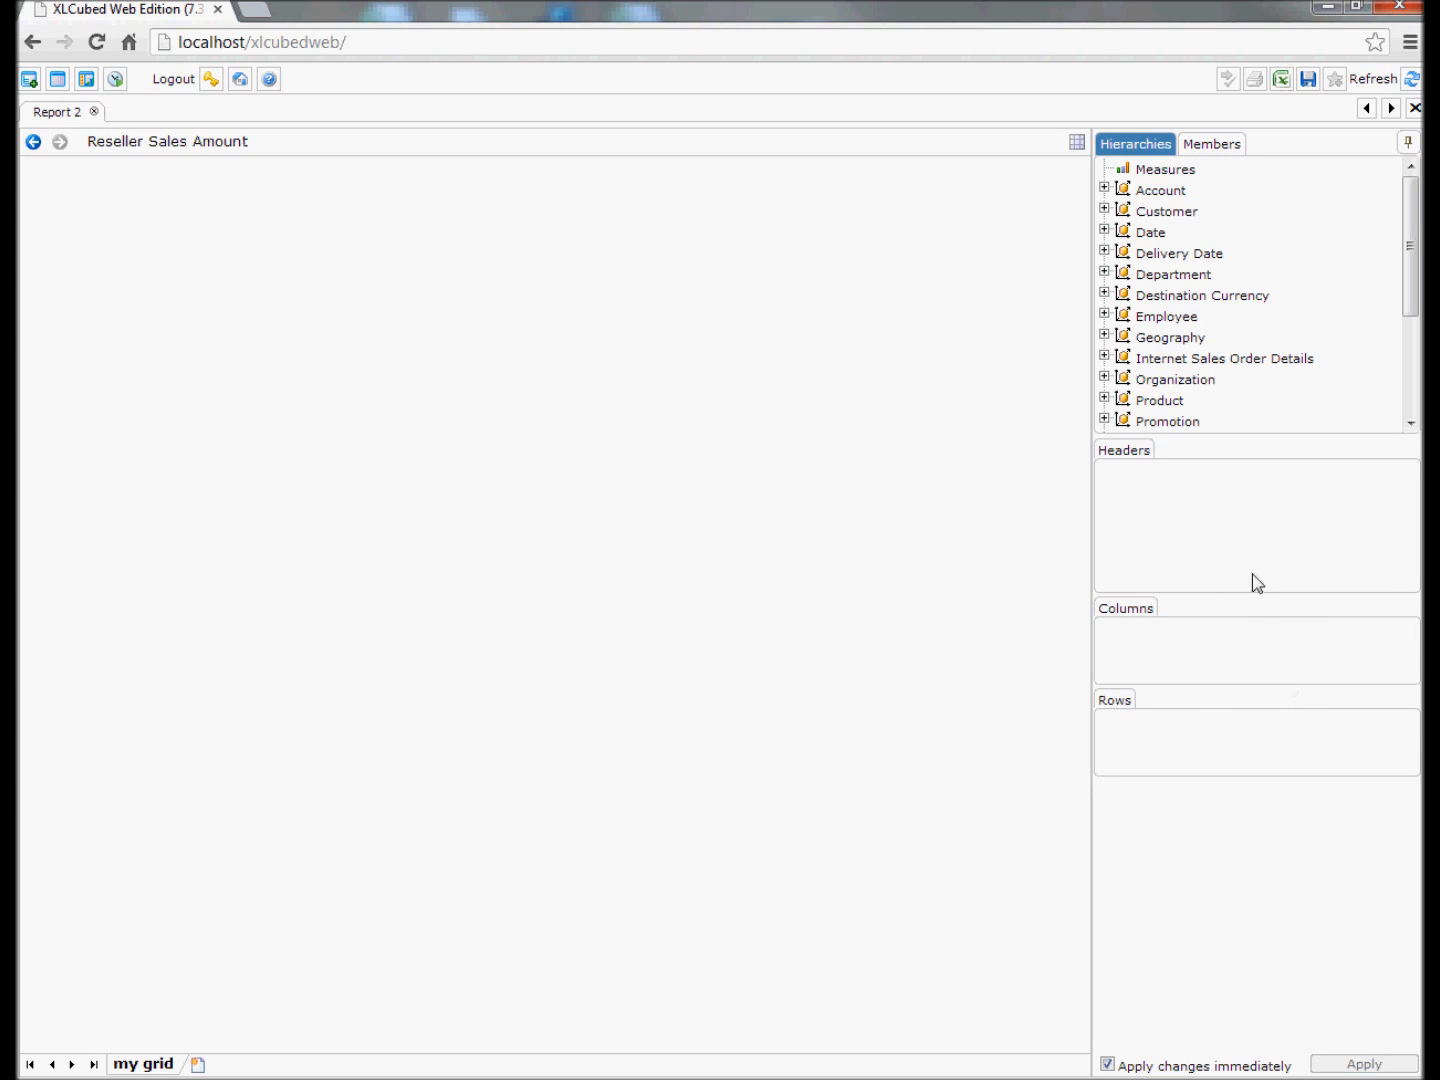
- Lay out the grid with Geography on rows, Date on columns, and Measures and Product as headers
{"action": "left_click_drag", "start_coordinate": [1171, 343], "coordinate": [1215, 740]}
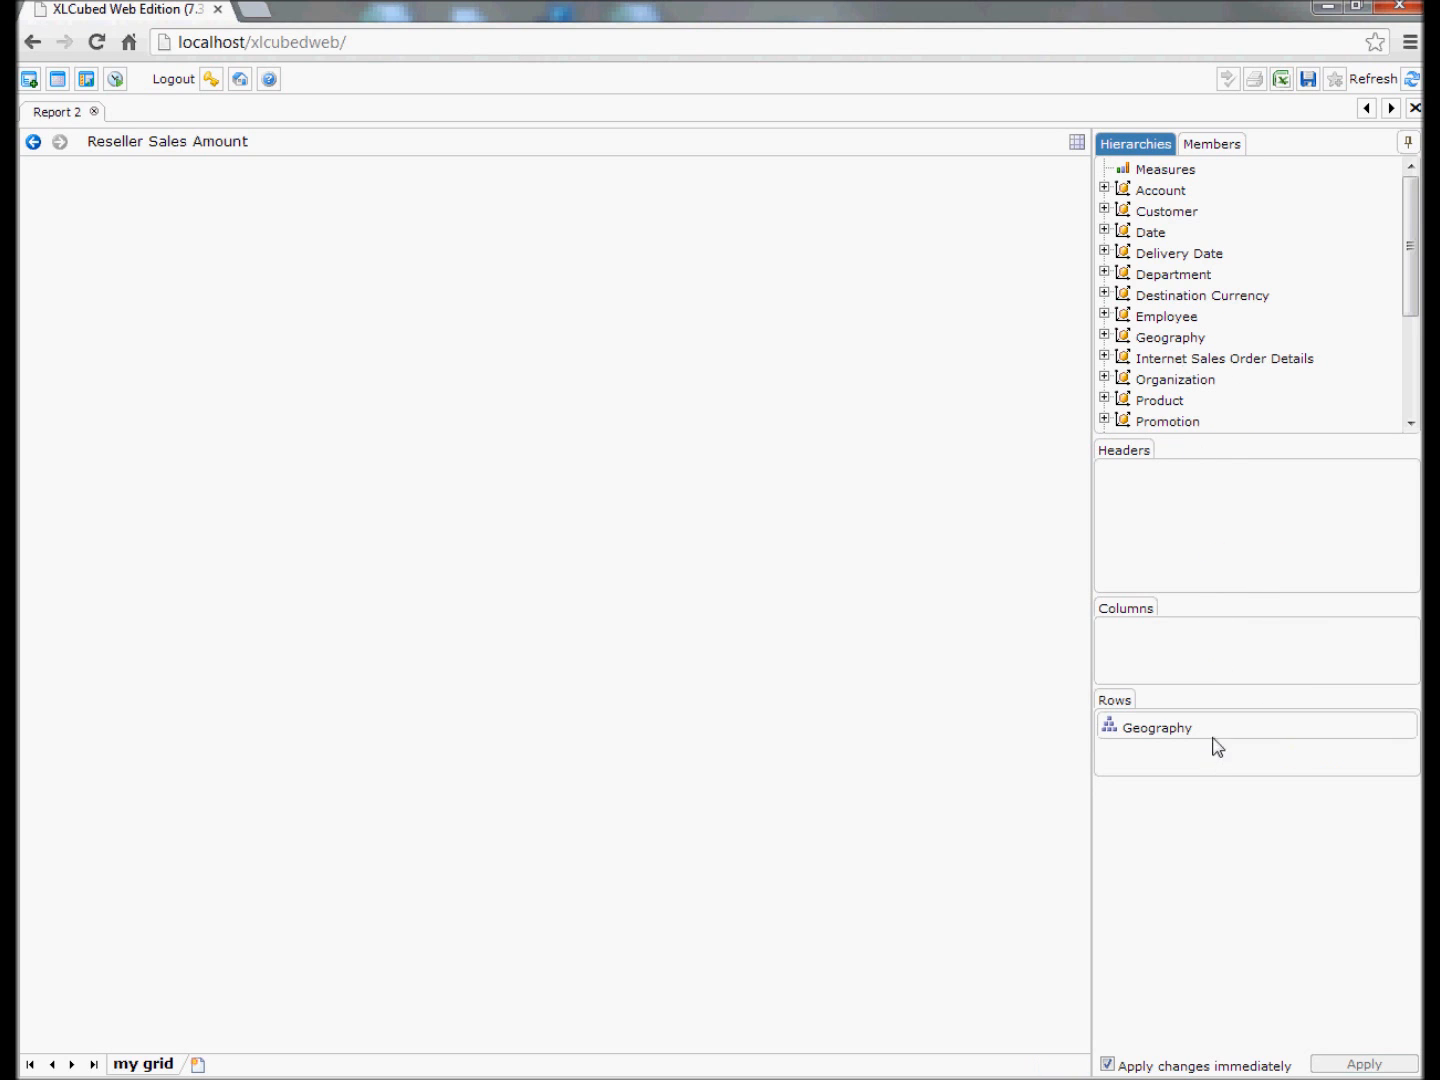
{"action": "left_click_drag", "start_coordinate": [1162, 236], "coordinate": [1228, 655]}
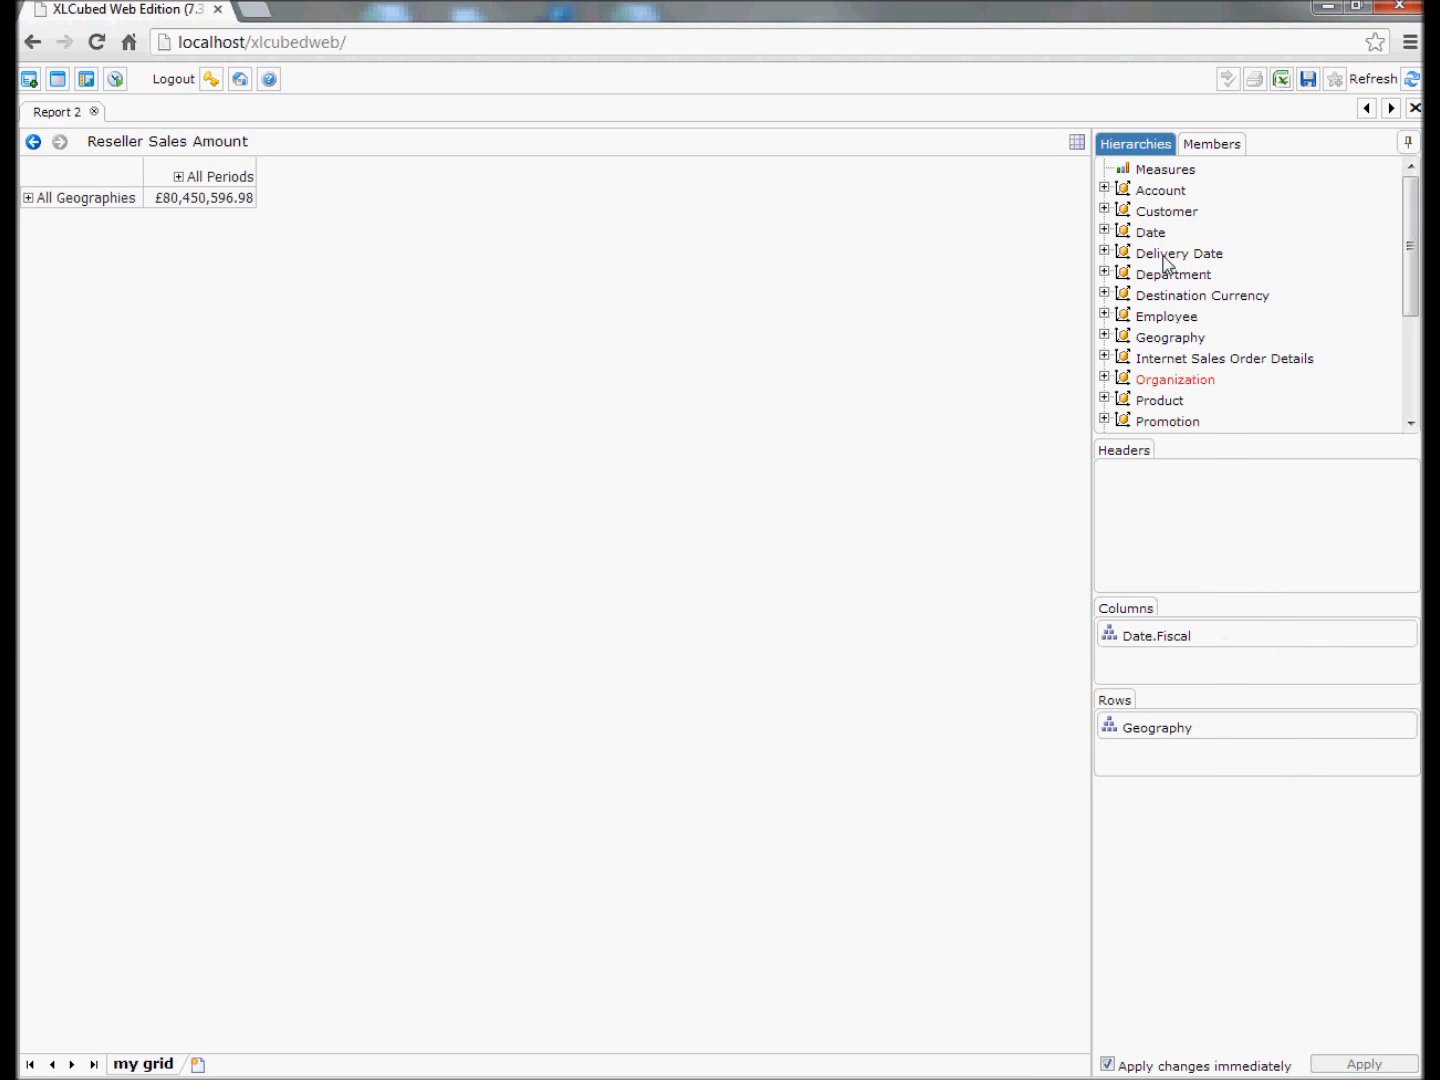
{"action": "left_click_drag", "start_coordinate": [1163, 172], "coordinate": [1203, 515]}
{"action": "left_click_drag", "start_coordinate": [1160, 400], "coordinate": [1202, 553]}
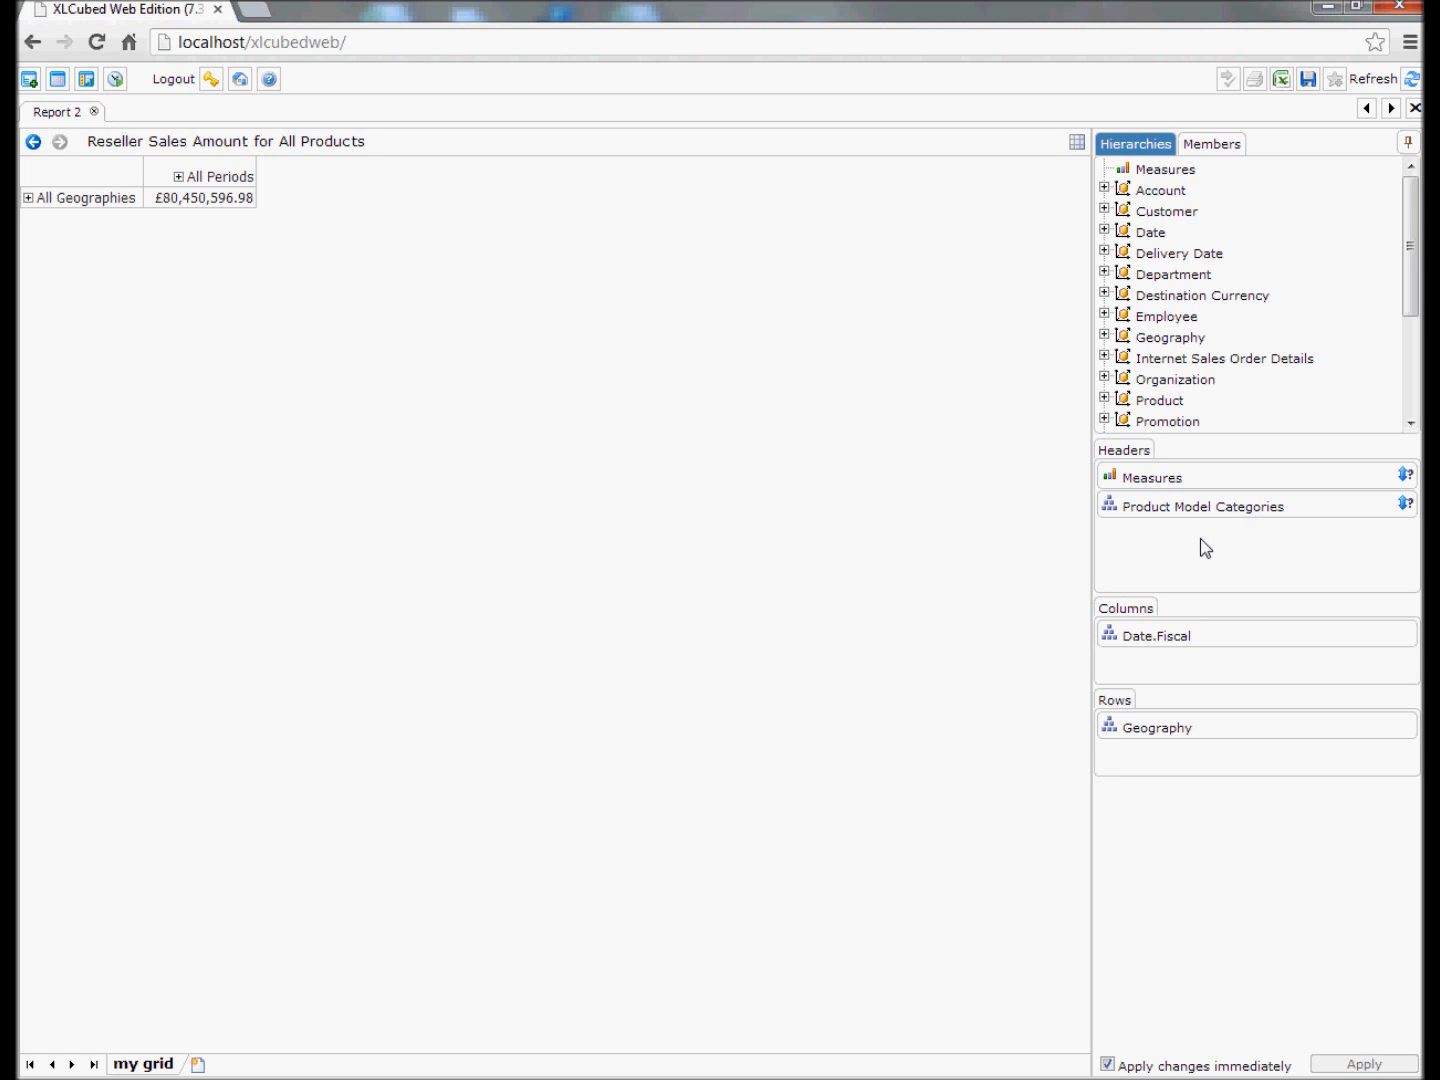
- Drill down from All Periods to the fiscal years and from All Geographies to the countries
{"action": "left_click", "coordinate": [178, 177]}
{"action": "left_click", "coordinate": [29, 200]}
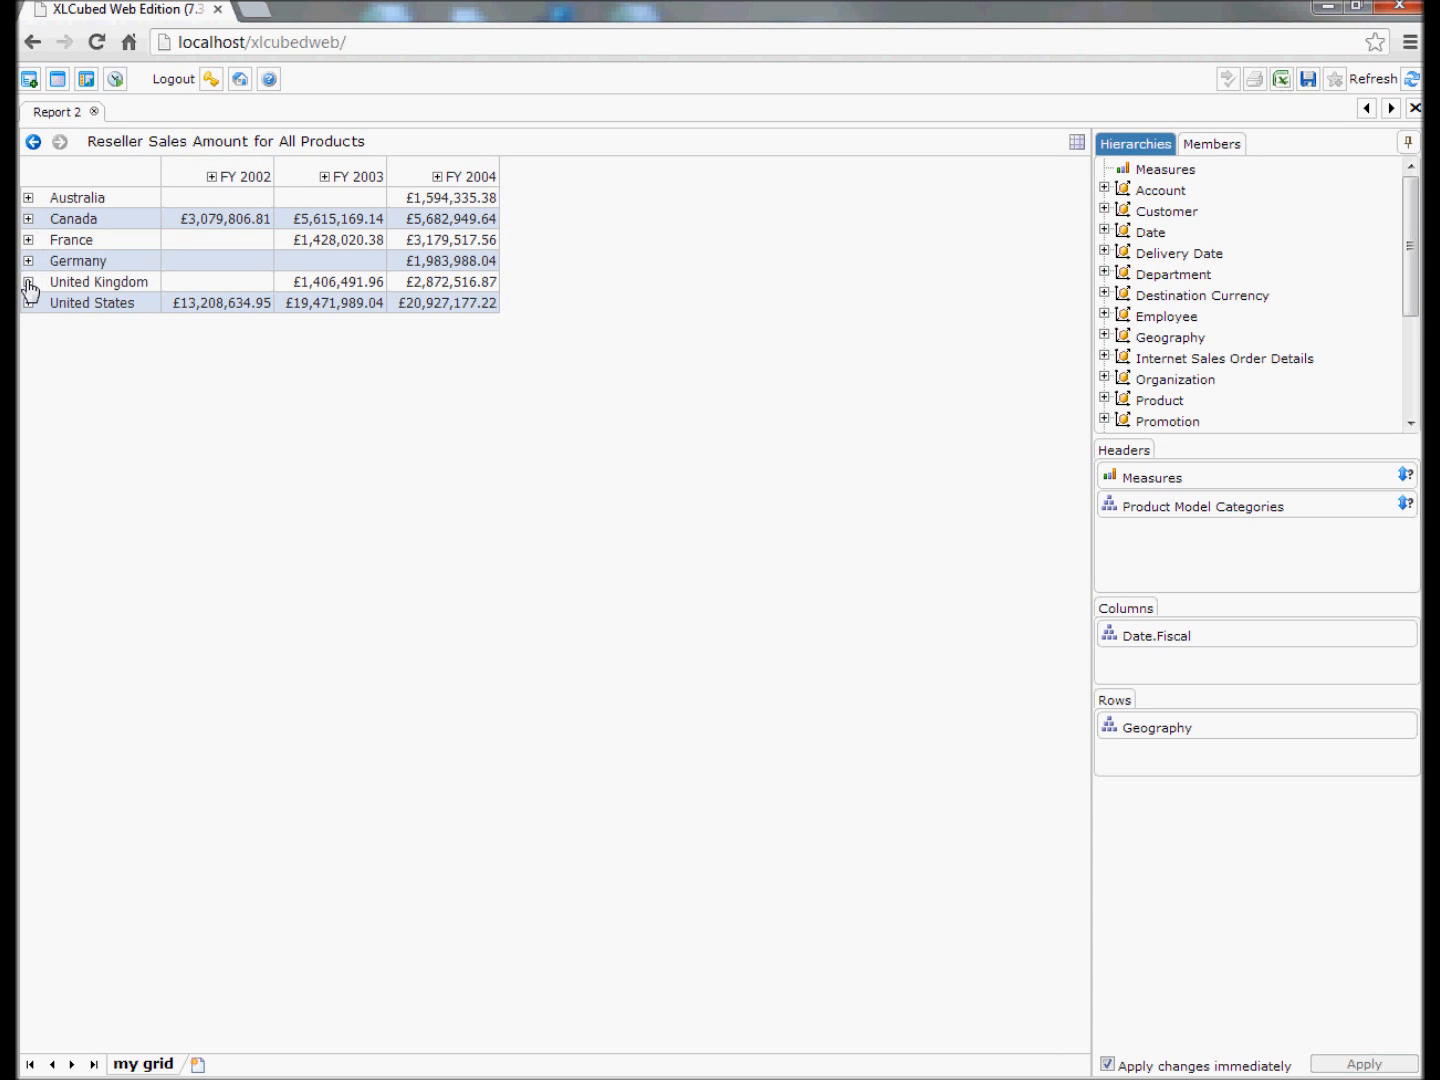
- Drill down into Canada and British Columbia, and go back to the country-level rows
{"action": "left_click", "coordinate": [28, 220]}
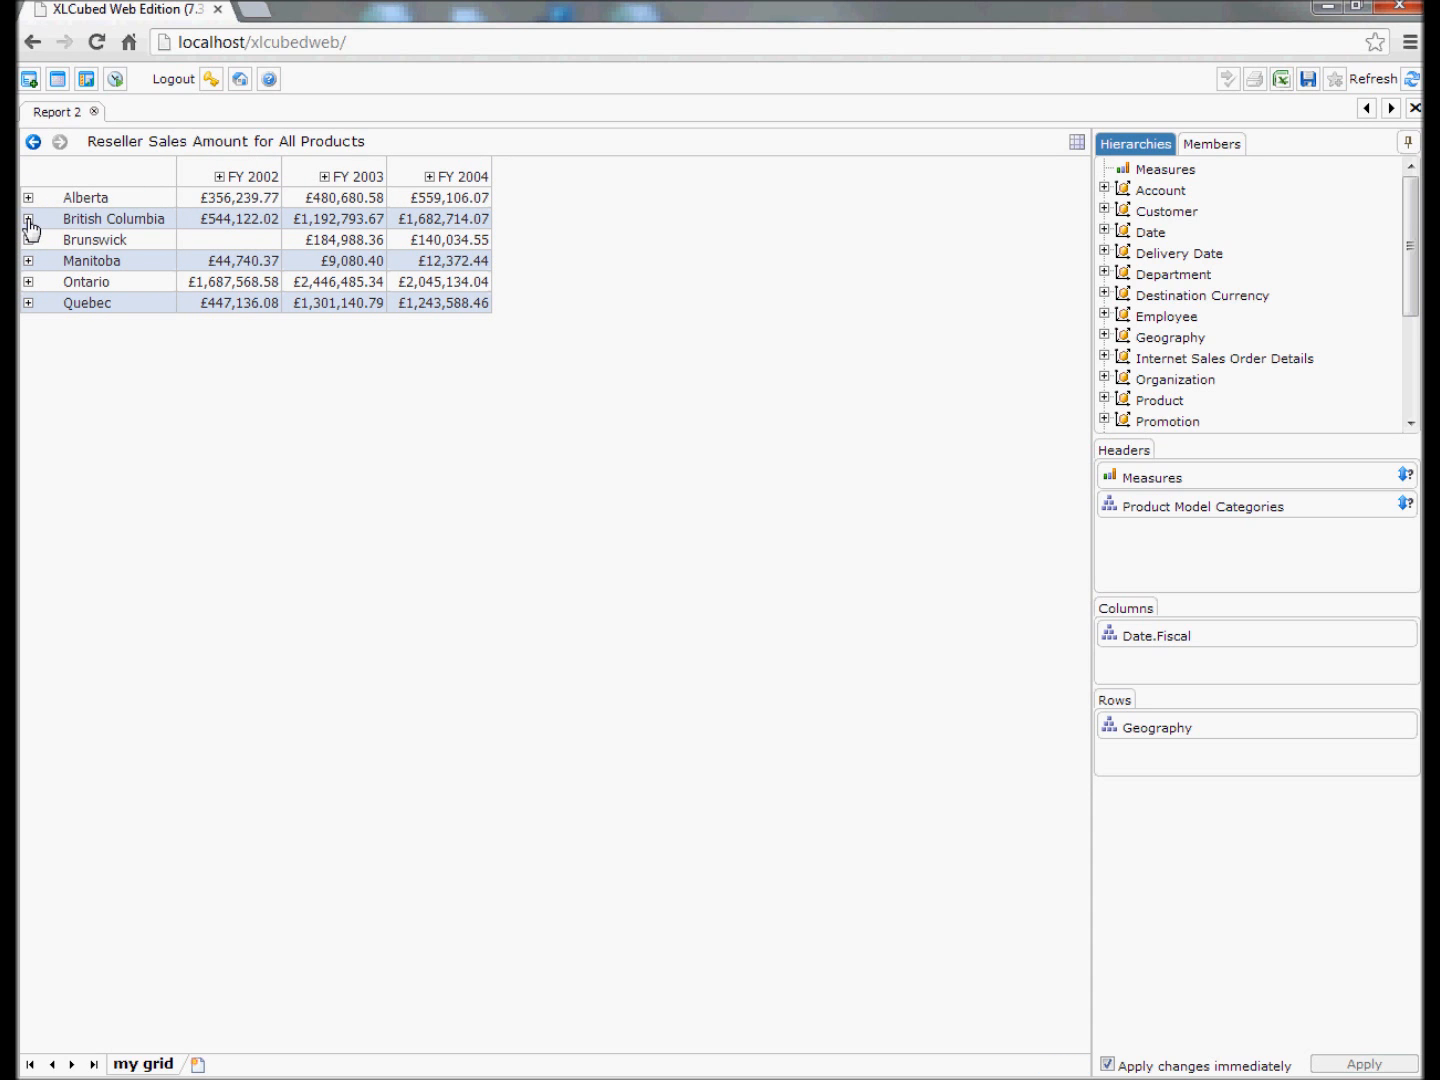
{"action": "left_click", "coordinate": [29, 220]}
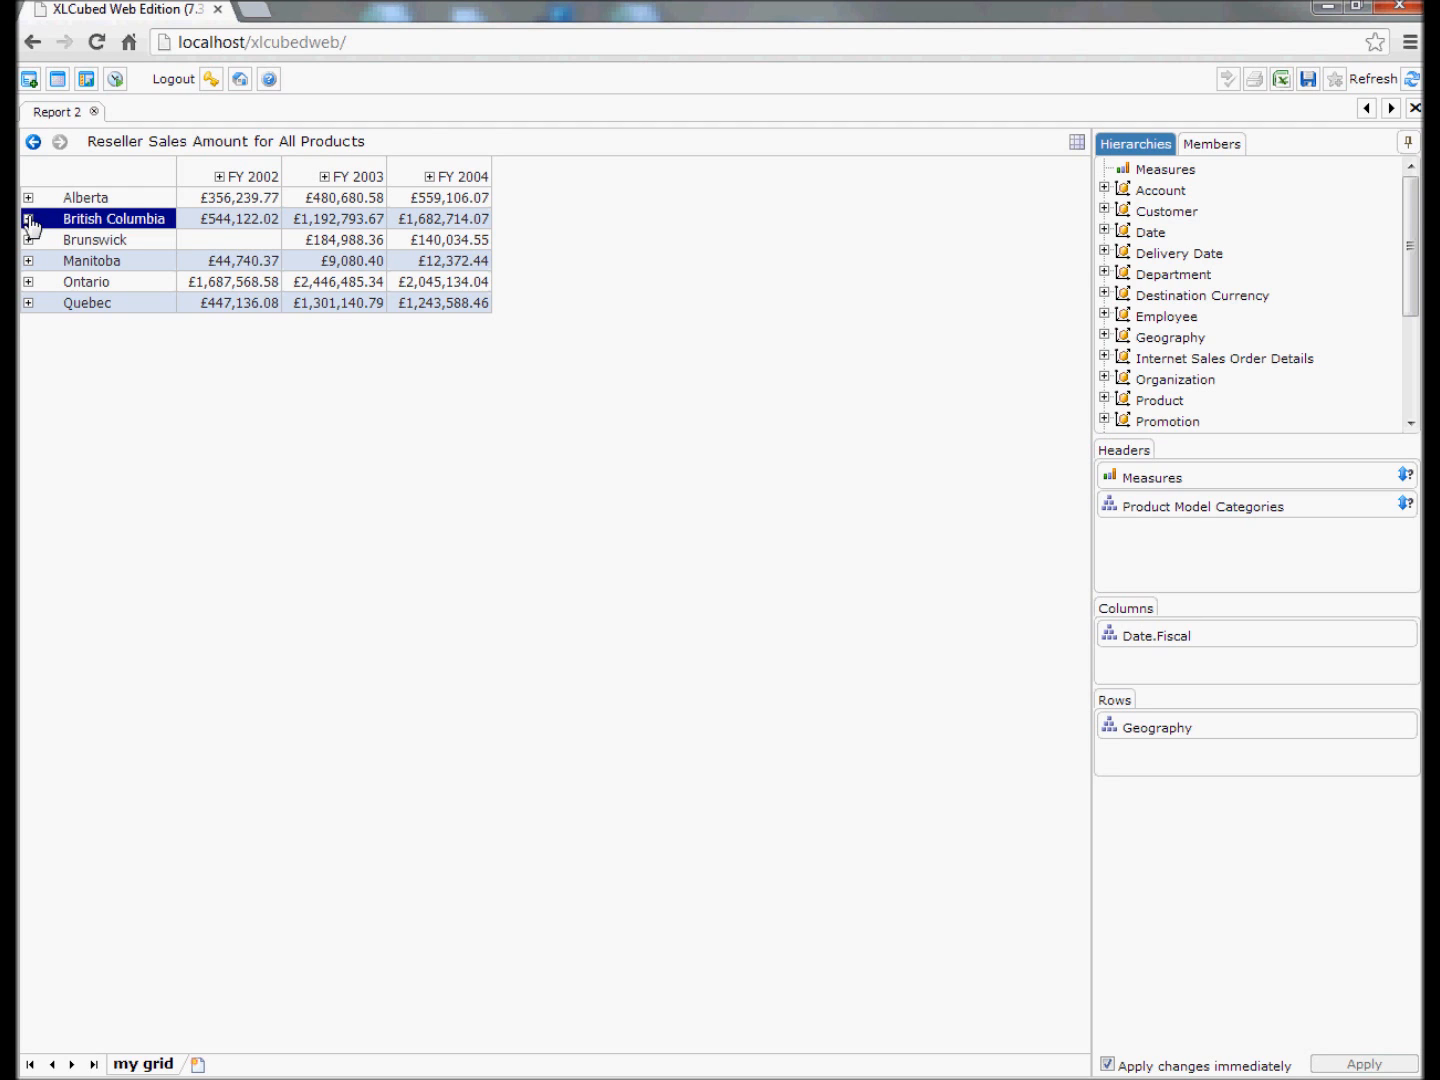
{"action": "left_click", "coordinate": [34, 143]}
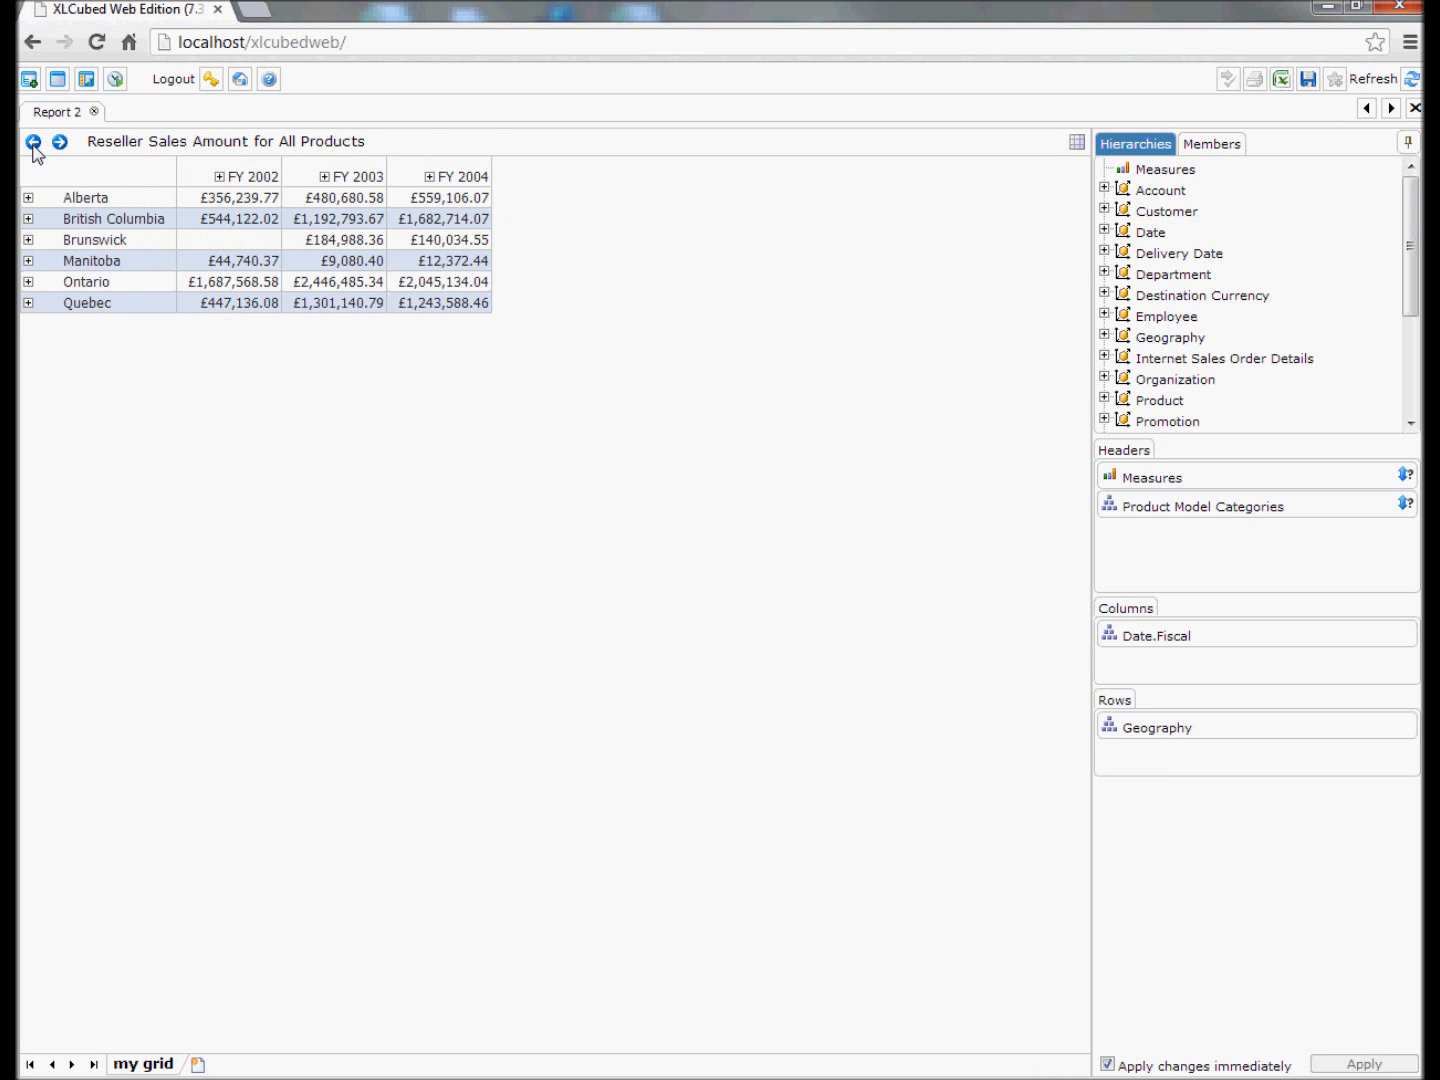
{"action": "left_click", "coordinate": [34, 143]}
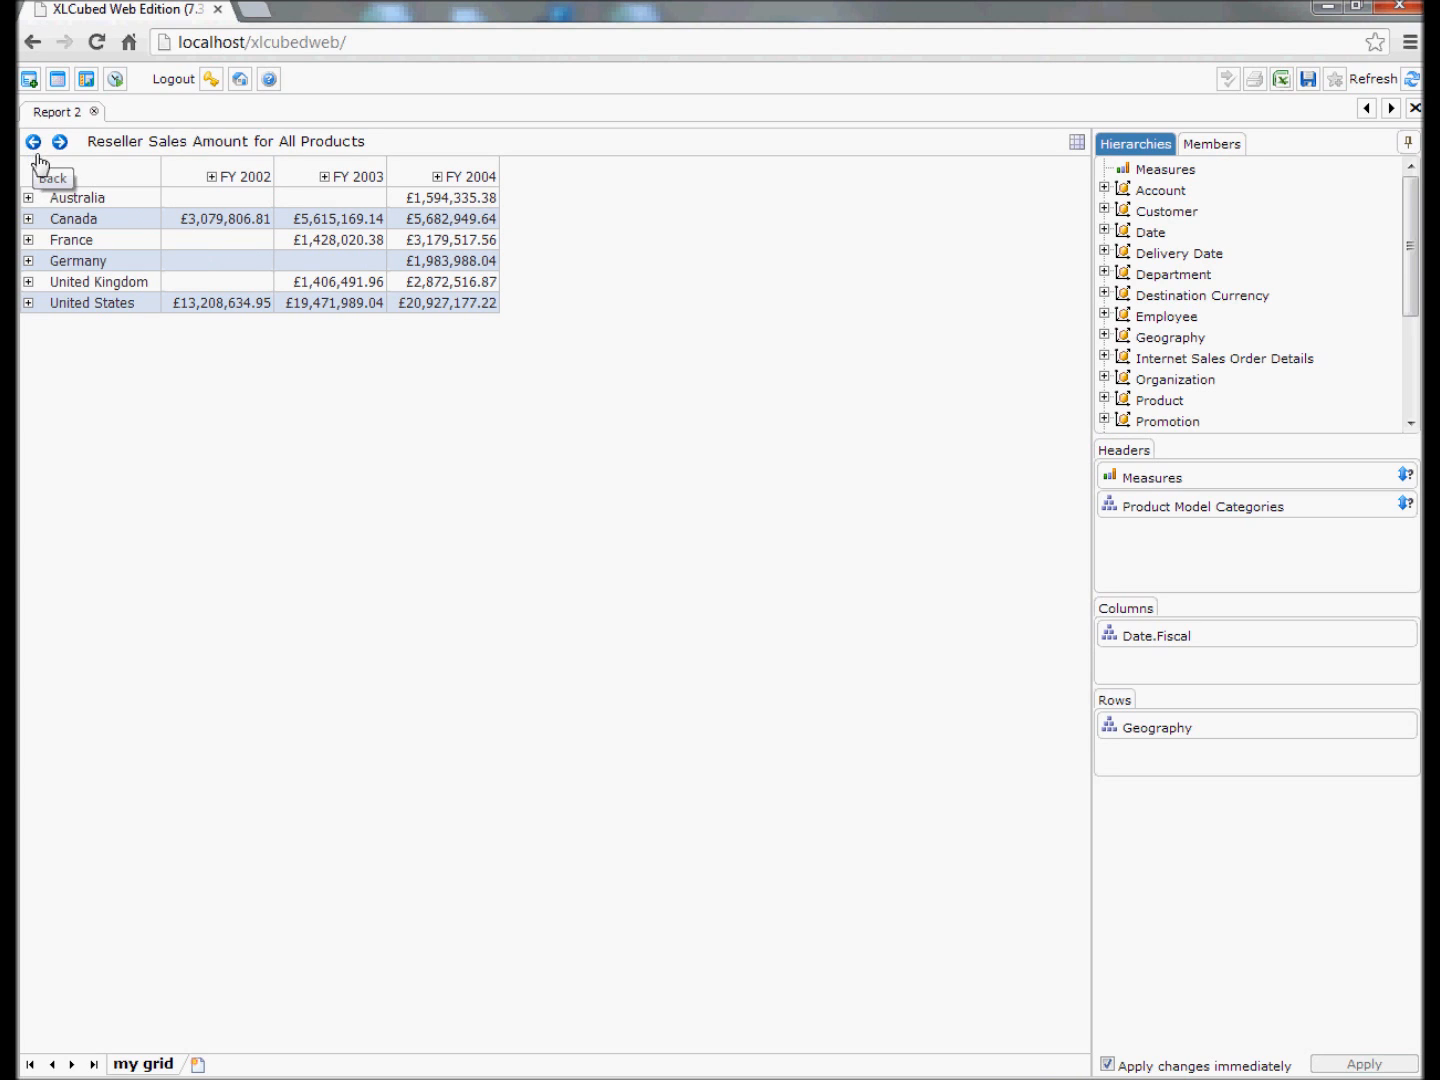
- Limit the Geography row members to France, United Kingdom and United States
{"action": "left_click", "coordinate": [1205, 734]}
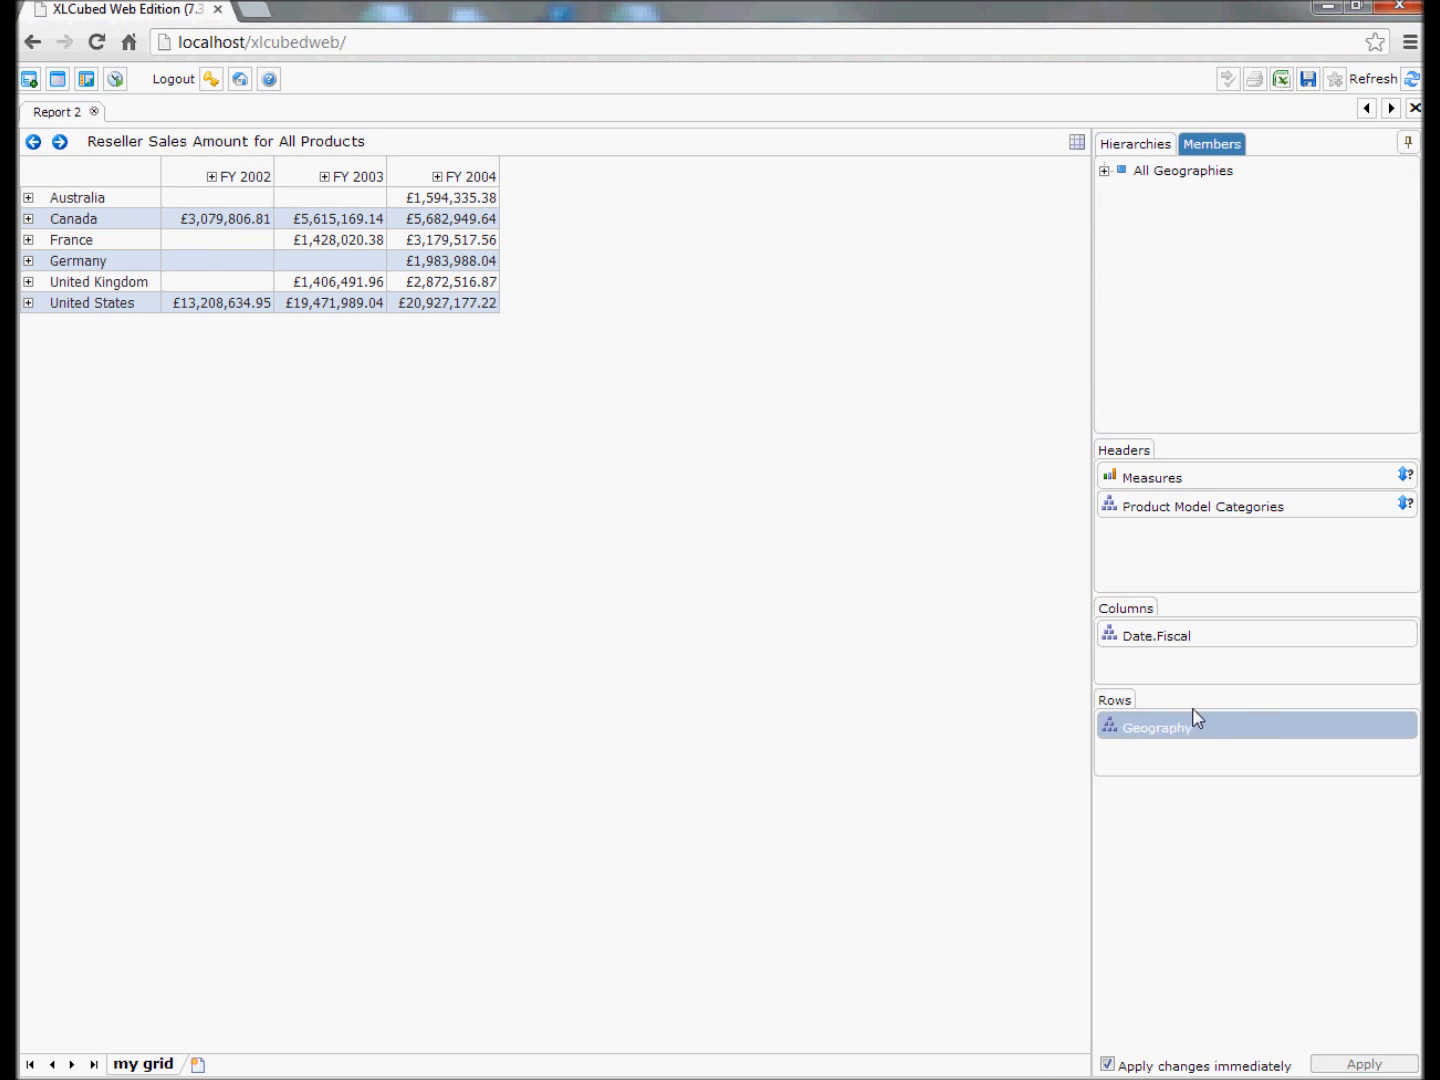
{"action": "left_click", "coordinate": [1103, 171]}
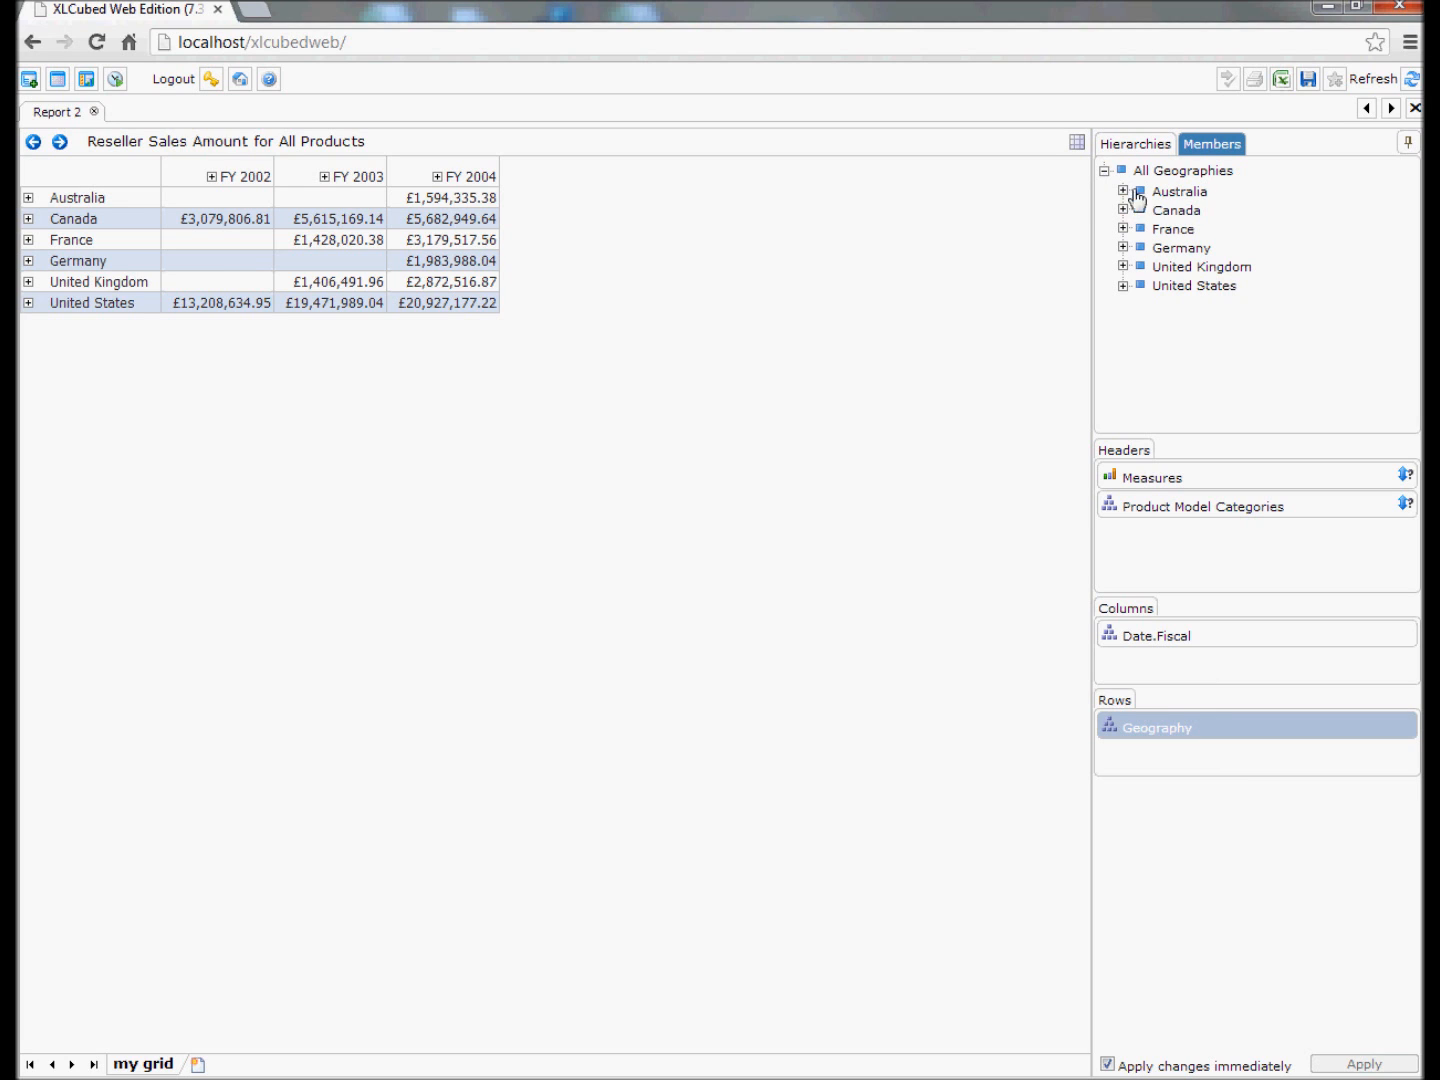
{"action": "left_click", "coordinate": [1175, 229]}
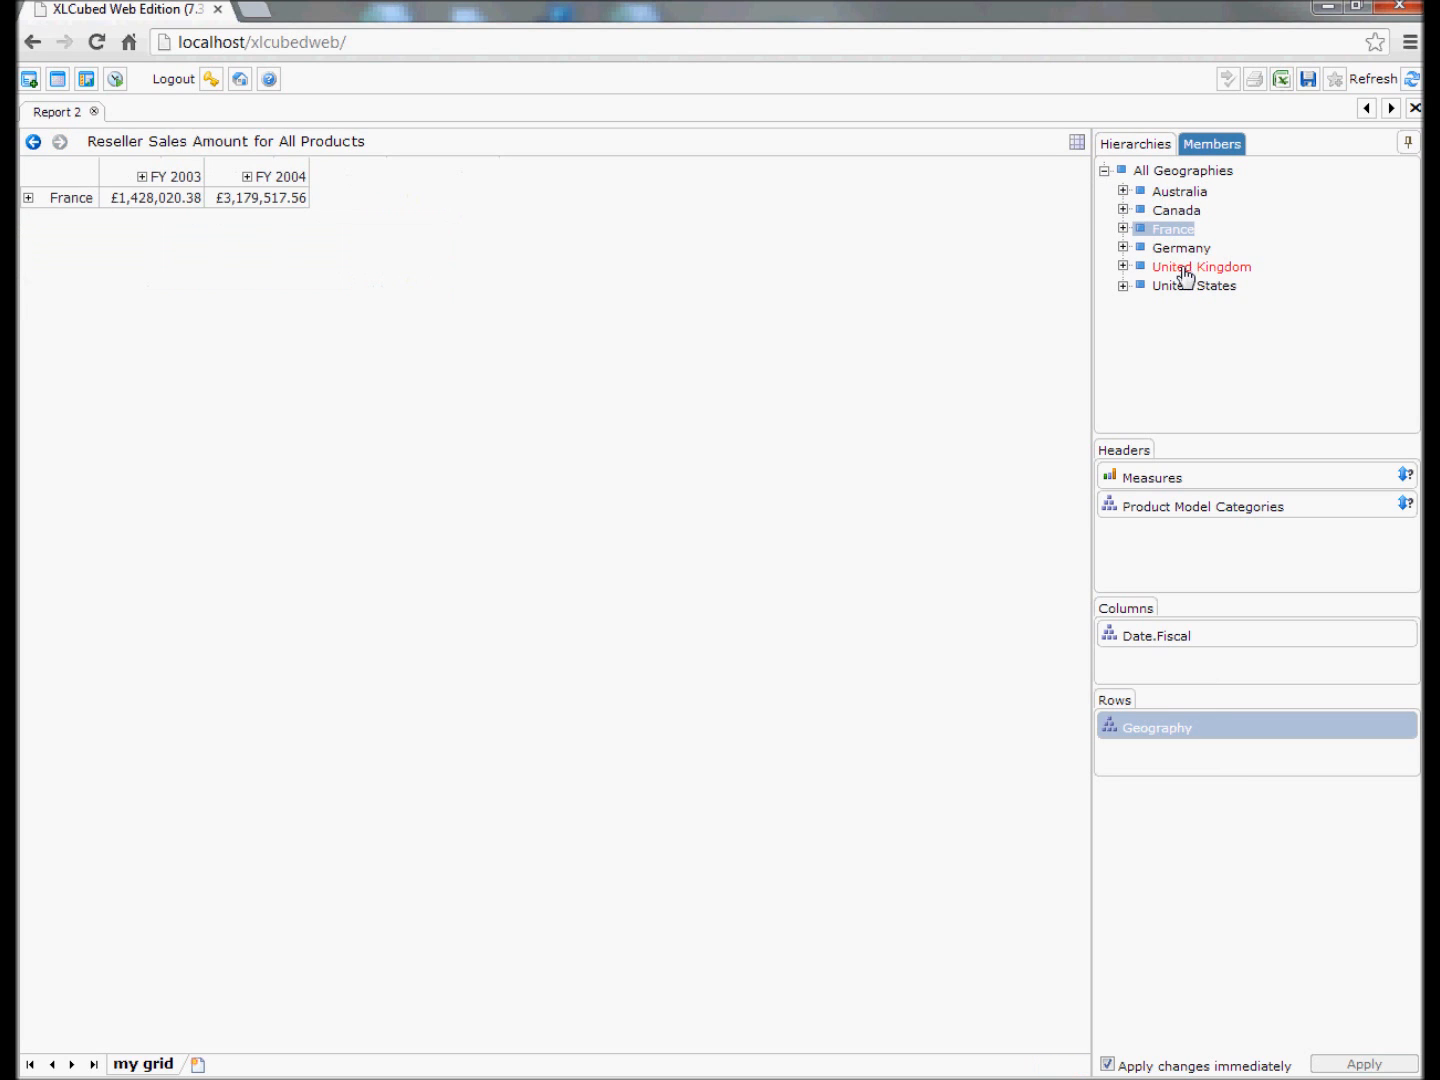
{"action": "left_click", "coordinate": [1185, 267], "text": "ctrl"}
{"action": "left_click", "coordinate": [1188, 287], "text": "ctrl"}
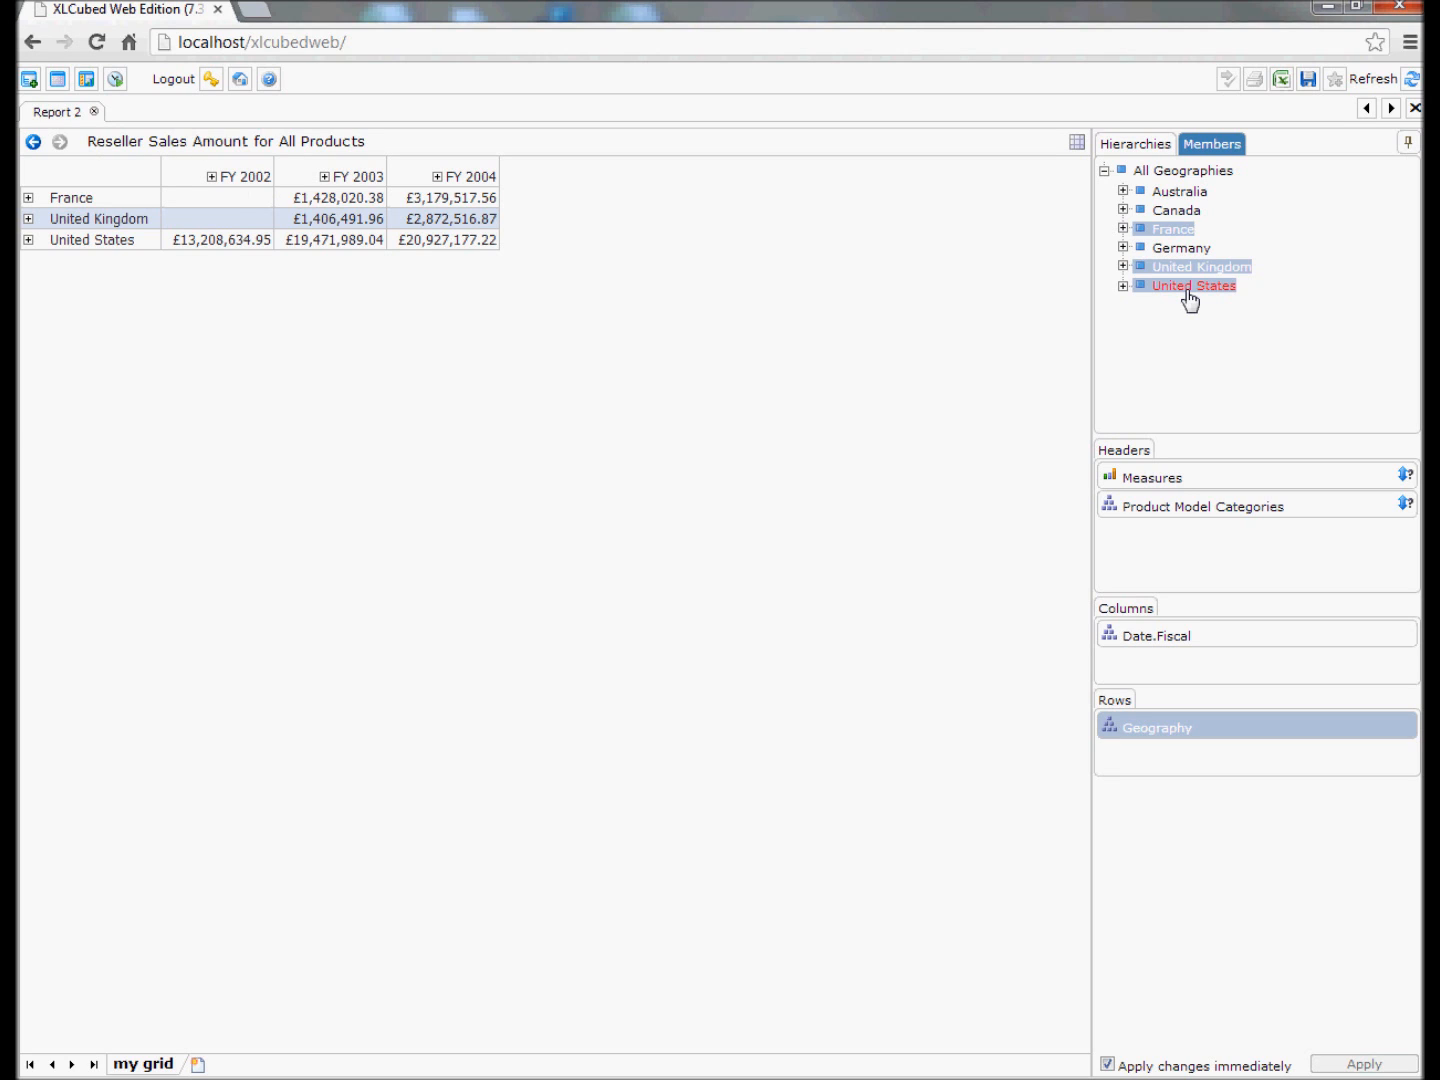
- Restrict the Geography rows to the City-level descendants of the United States
{"action": "left_click", "coordinate": [1188, 290]}
{"action": "right_click", "coordinate": [1189, 290]}
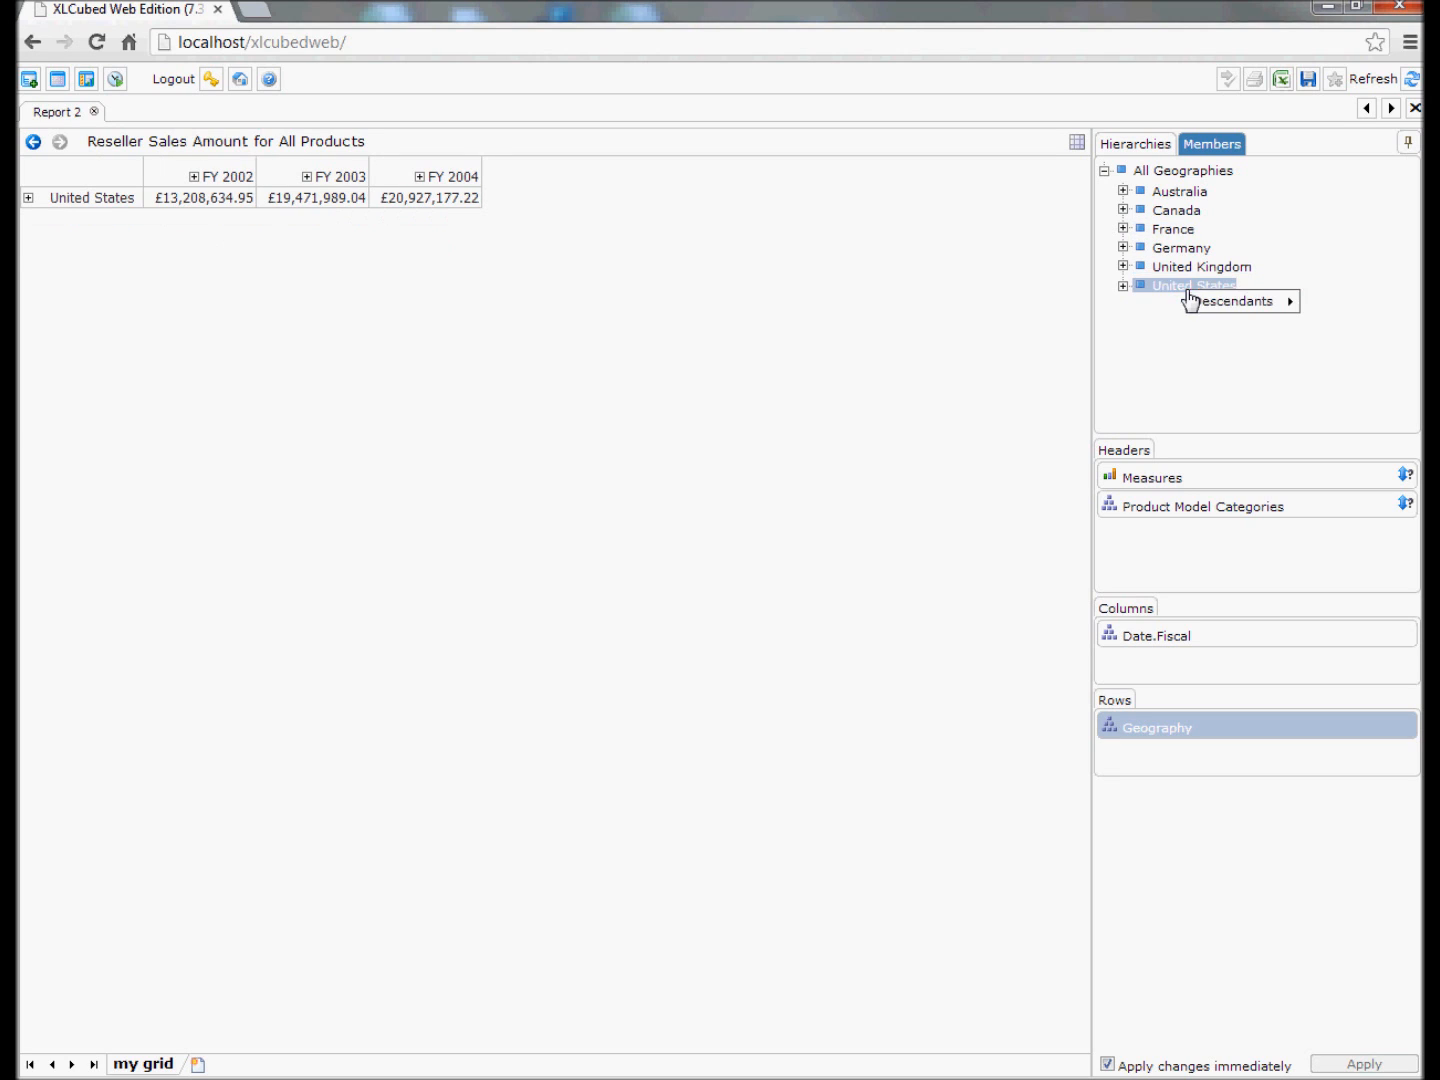
{"action": "mouse_move", "coordinate": [1226, 305]}
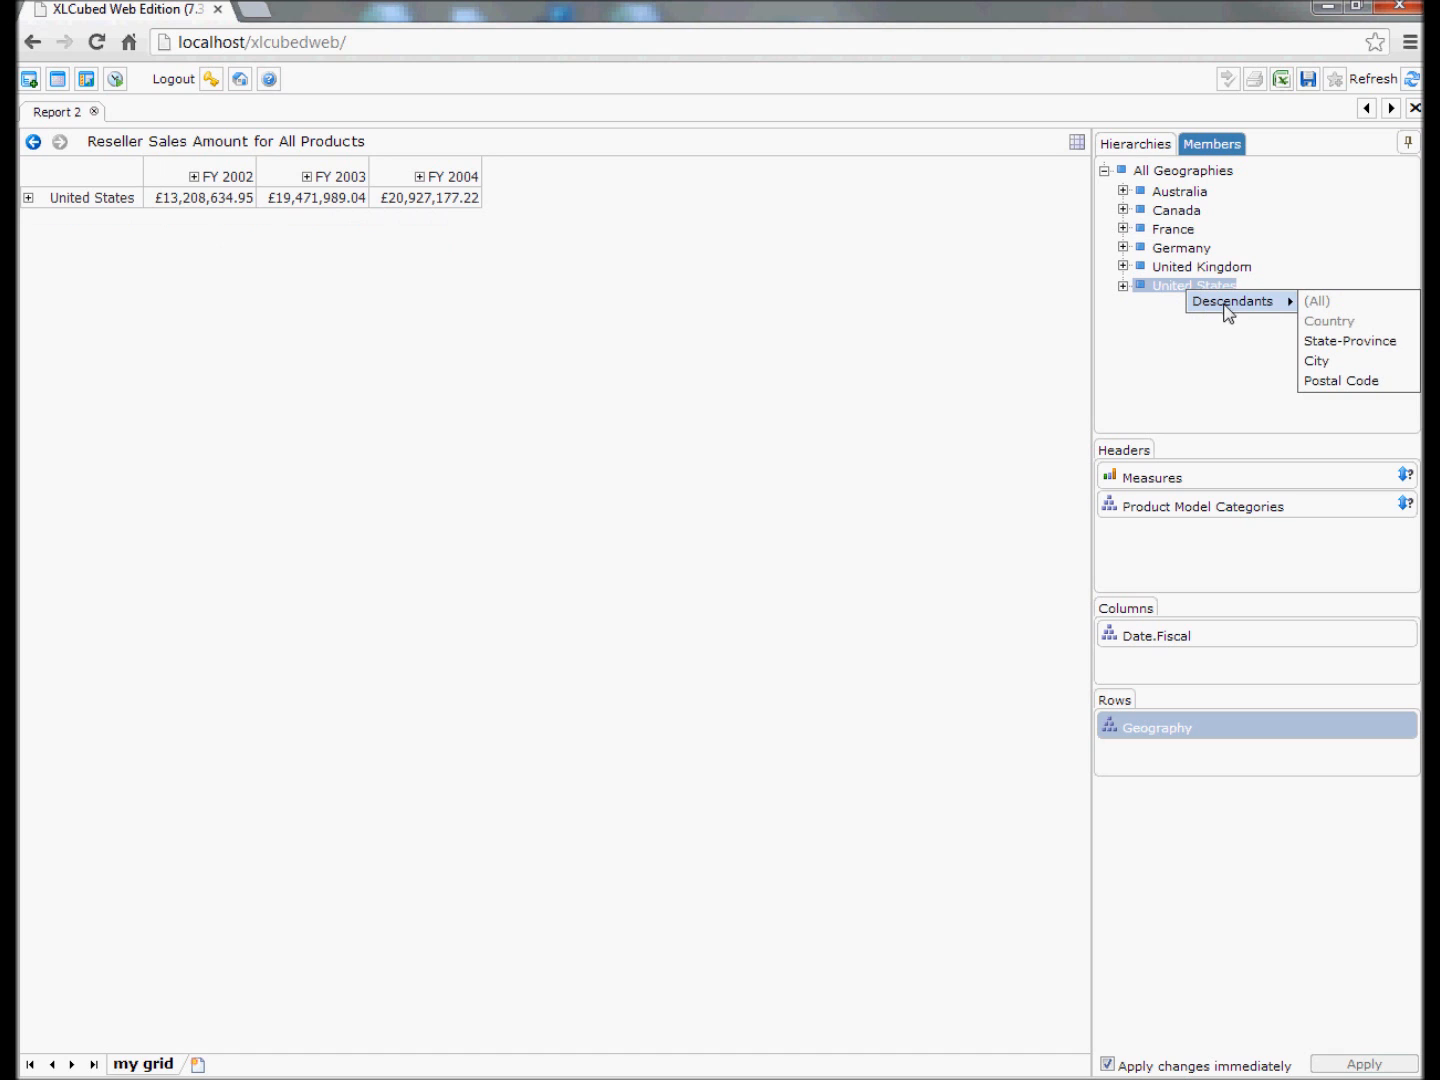
{"action": "left_click", "coordinate": [1348, 365]}
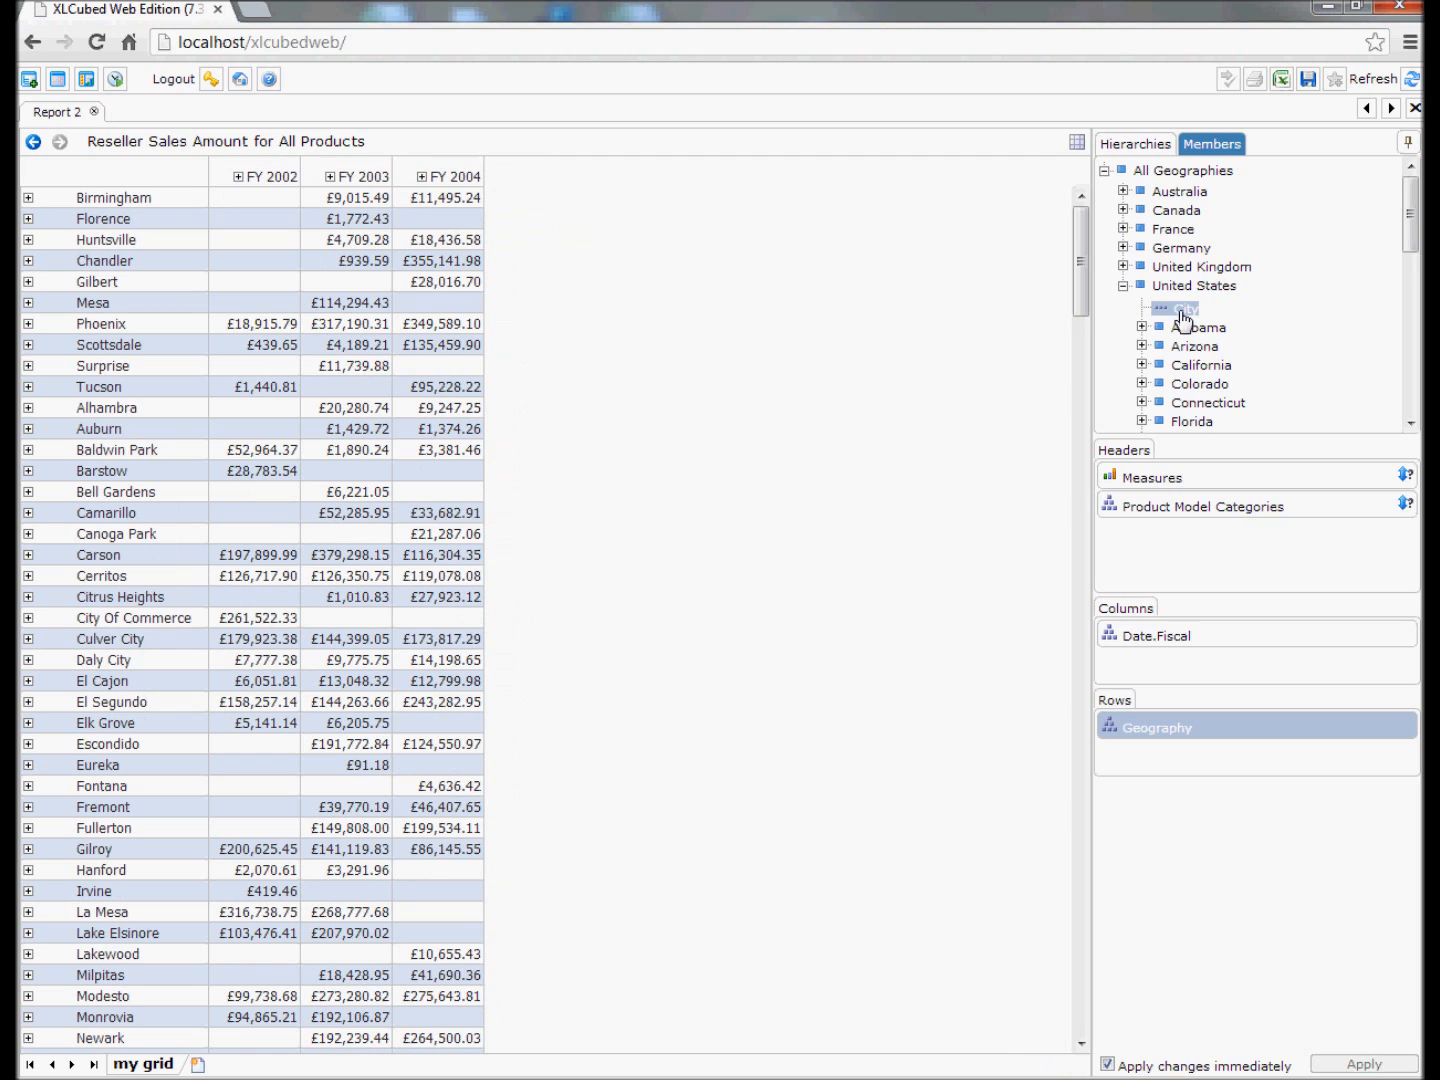
- Set the Product Model Categories header members to Accessories, Bikes and Clothing
{"action": "left_click", "coordinate": [1203, 507]}
{"action": "left_click", "coordinate": [1105, 169]}
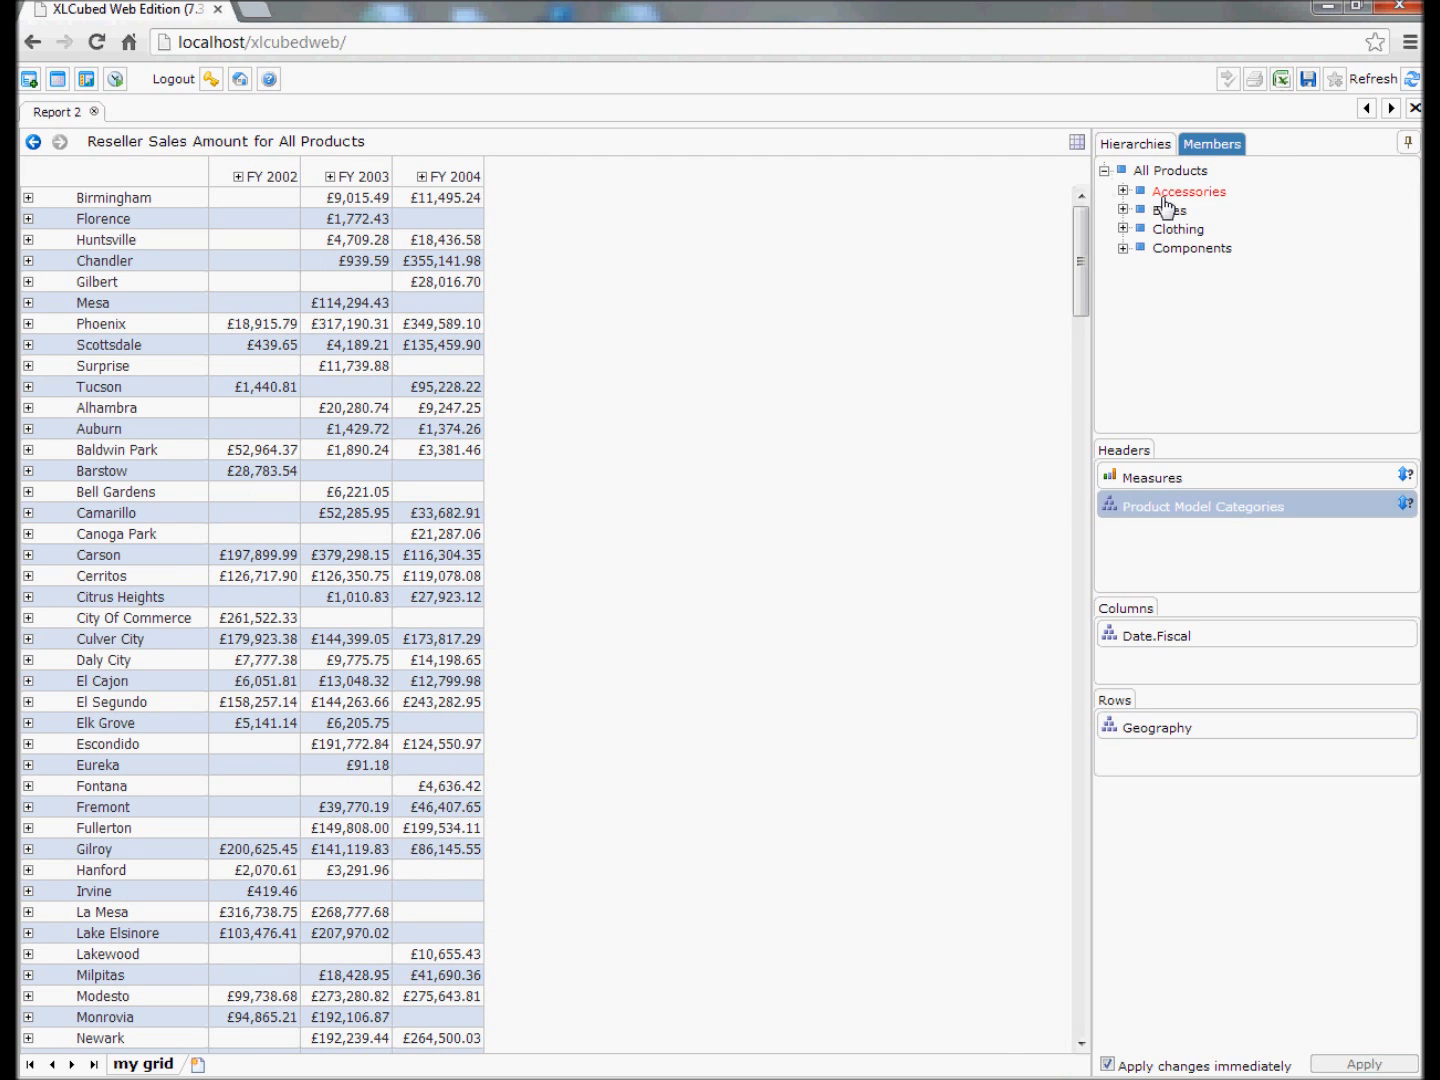
{"action": "left_click", "coordinate": [1166, 194]}
{"action": "left_click", "coordinate": [1166, 230], "text": "shift"}
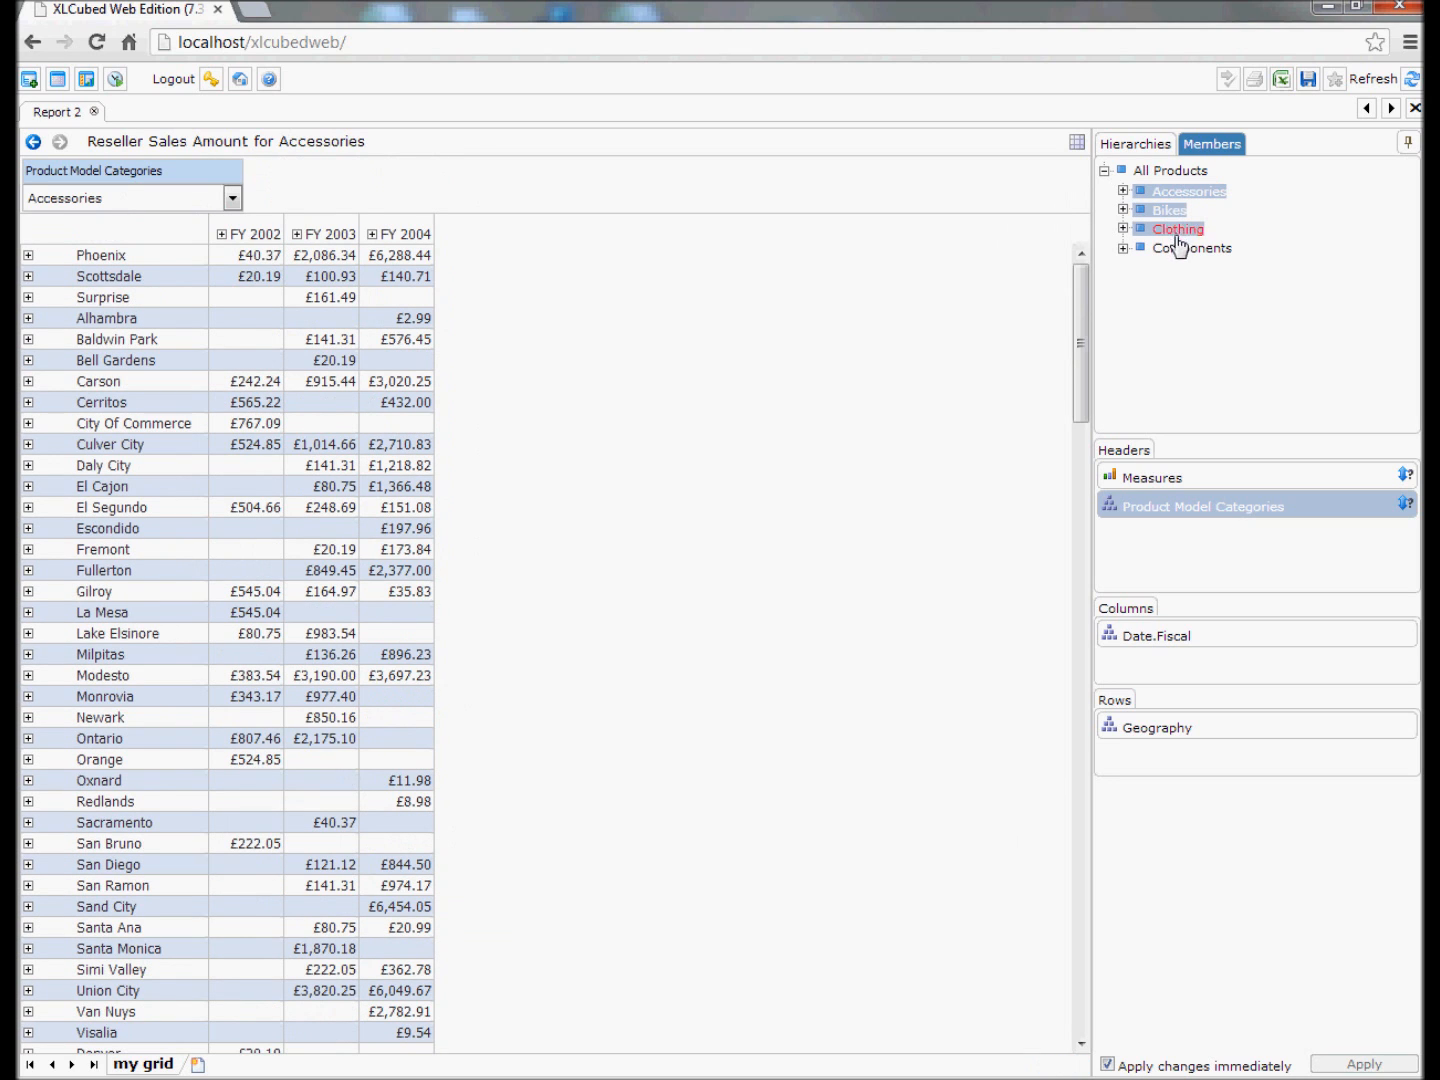
- Switch the Product Model Categories filter above the grid to Bikes, and from there to Clothing
{"action": "left_click", "coordinate": [180, 201]}
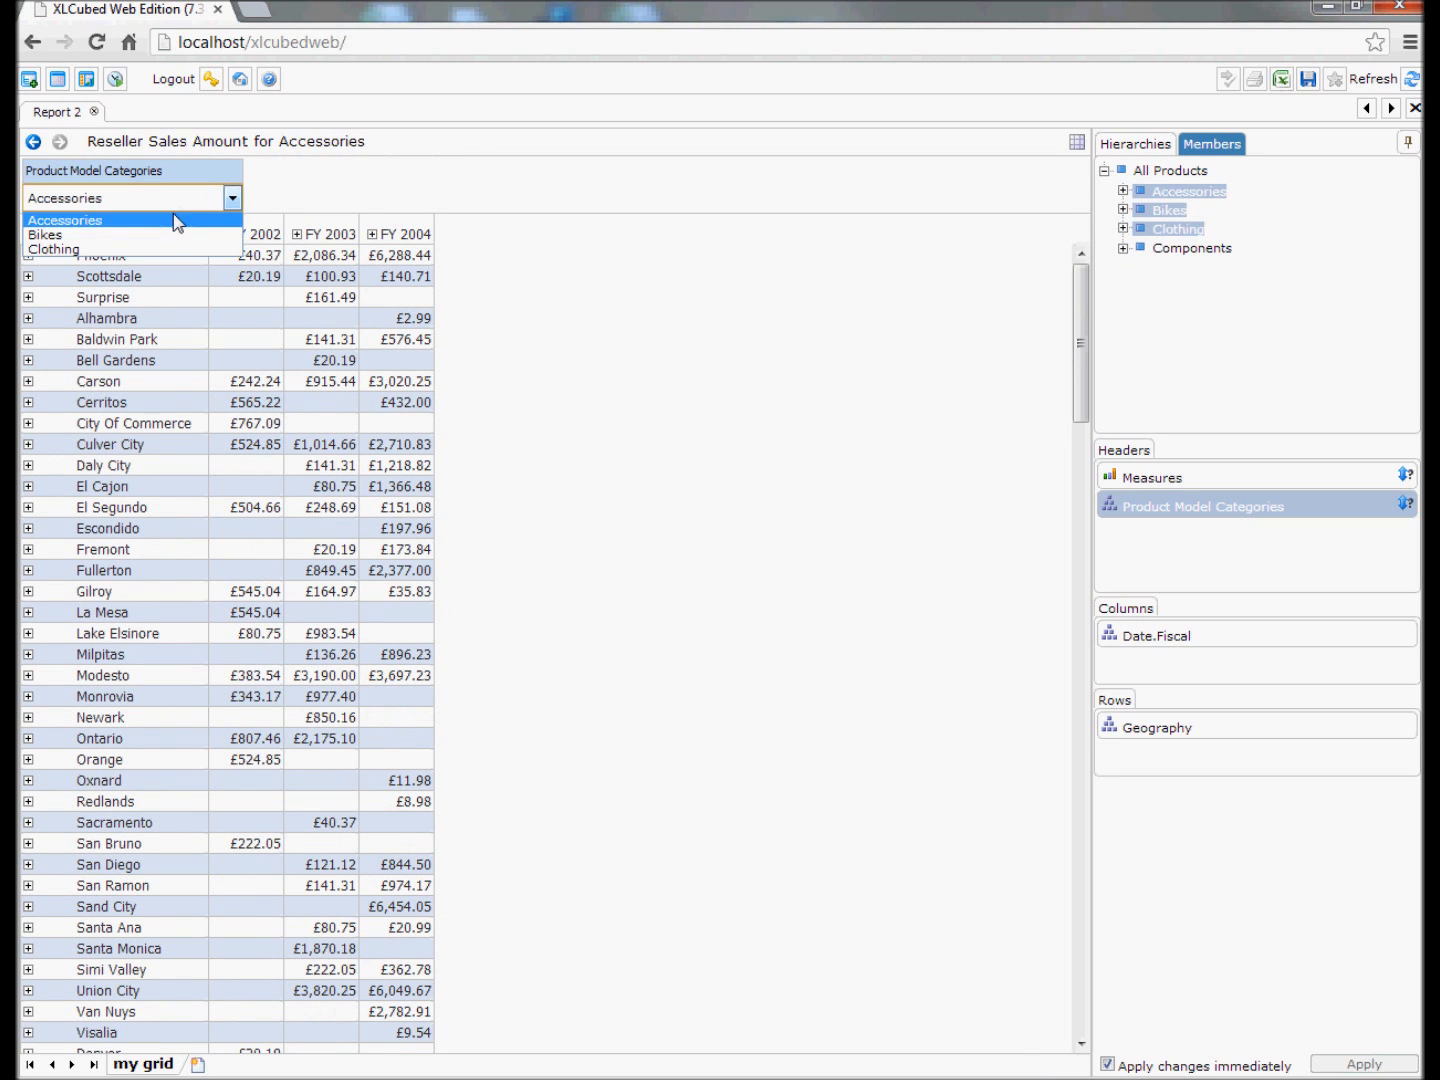
{"action": "left_click", "coordinate": [176, 236]}
{"action": "left_click", "coordinate": [183, 199]}
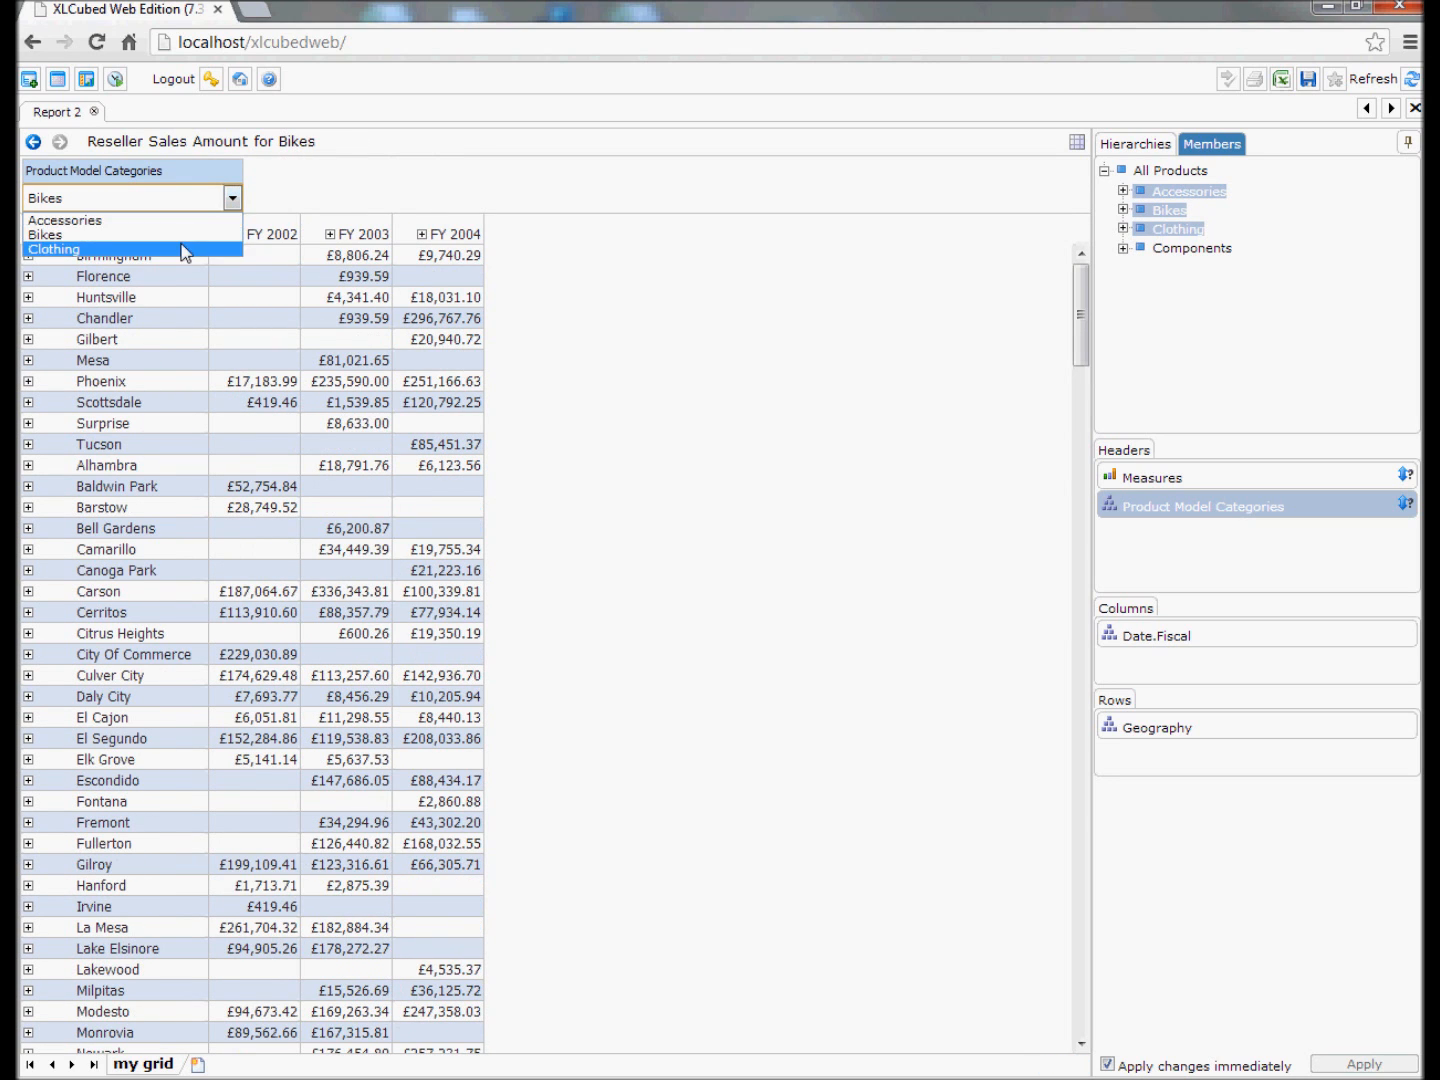
{"action": "left_click", "coordinate": [184, 250]}
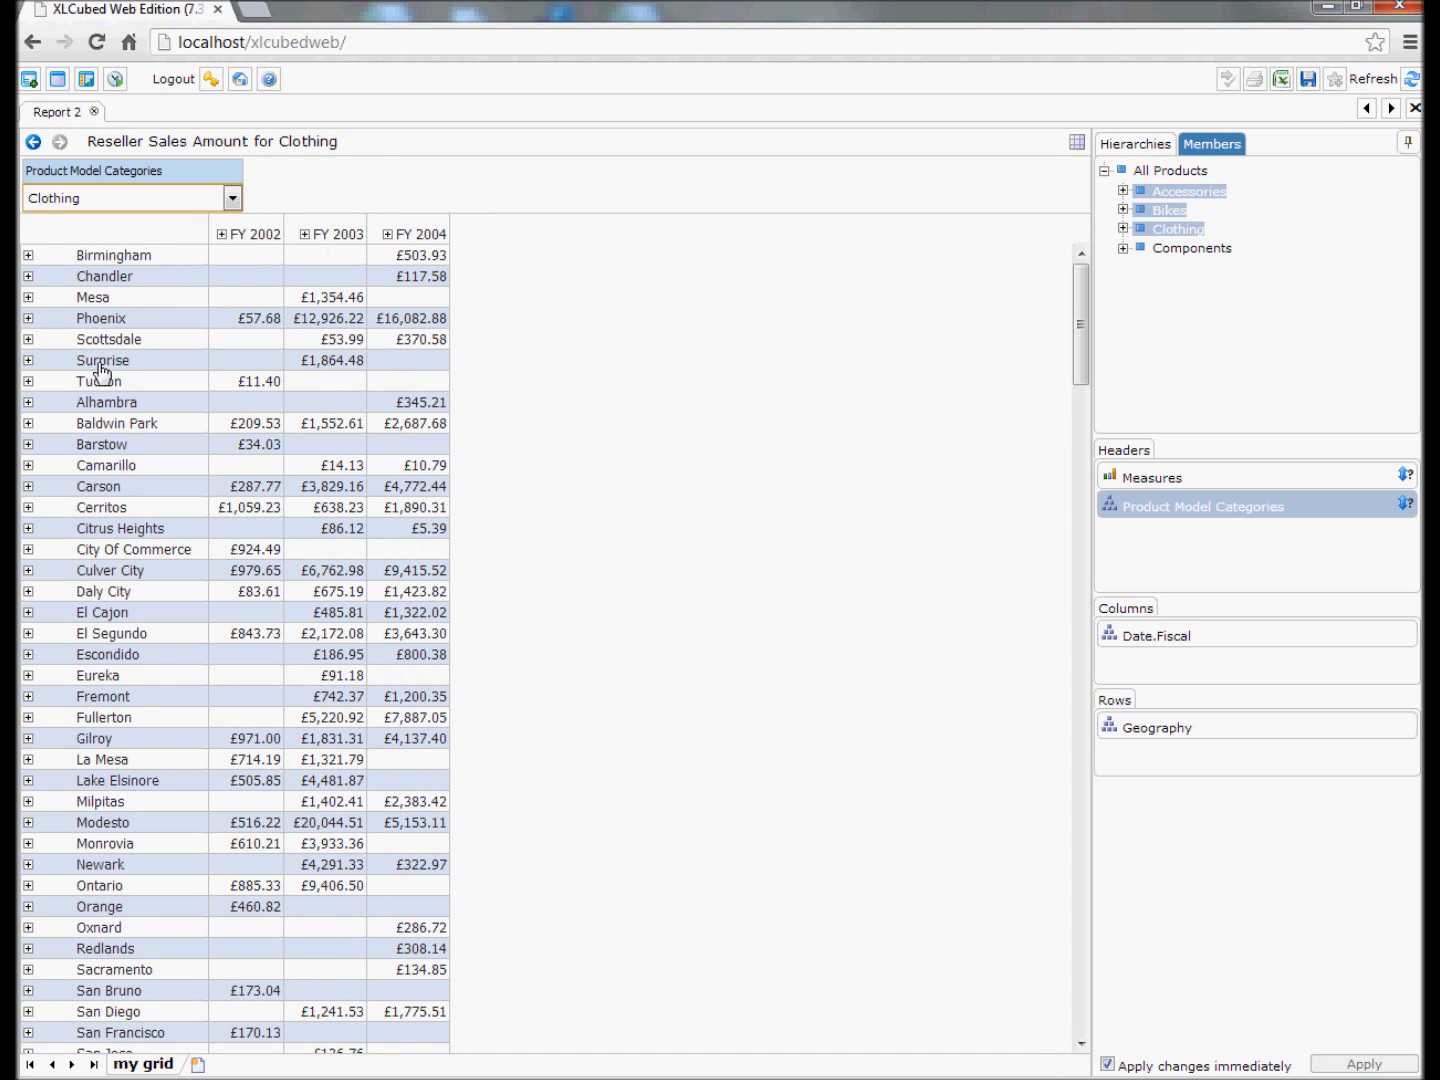
- Keep only the Phoenix, Baldwin Park, Carson and Cerritos rows, and go back to the full city list
{"action": "left_click", "coordinate": [138, 322]}
{"action": "left_click", "coordinate": [140, 427], "text": "ctrl"}
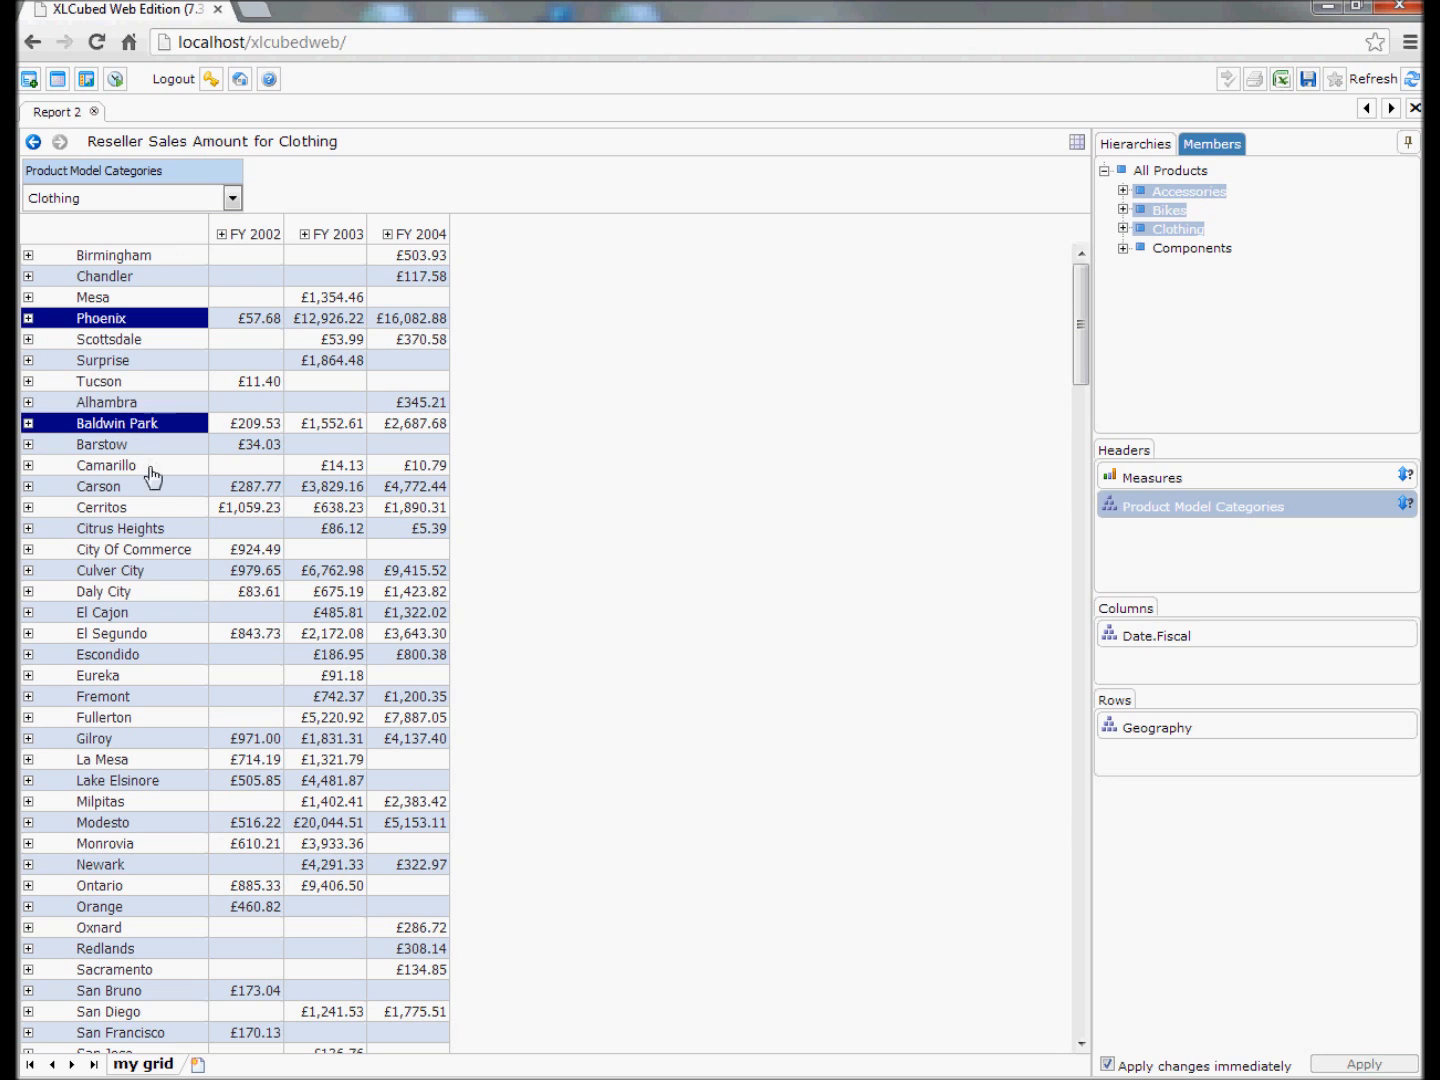
{"action": "left_click", "coordinate": [154, 490], "text": "ctrl"}
{"action": "left_click", "coordinate": [155, 507], "text": "ctrl"}
{"action": "right_click", "coordinate": [157, 508]}
{"action": "mouse_move", "coordinate": [218, 584]}
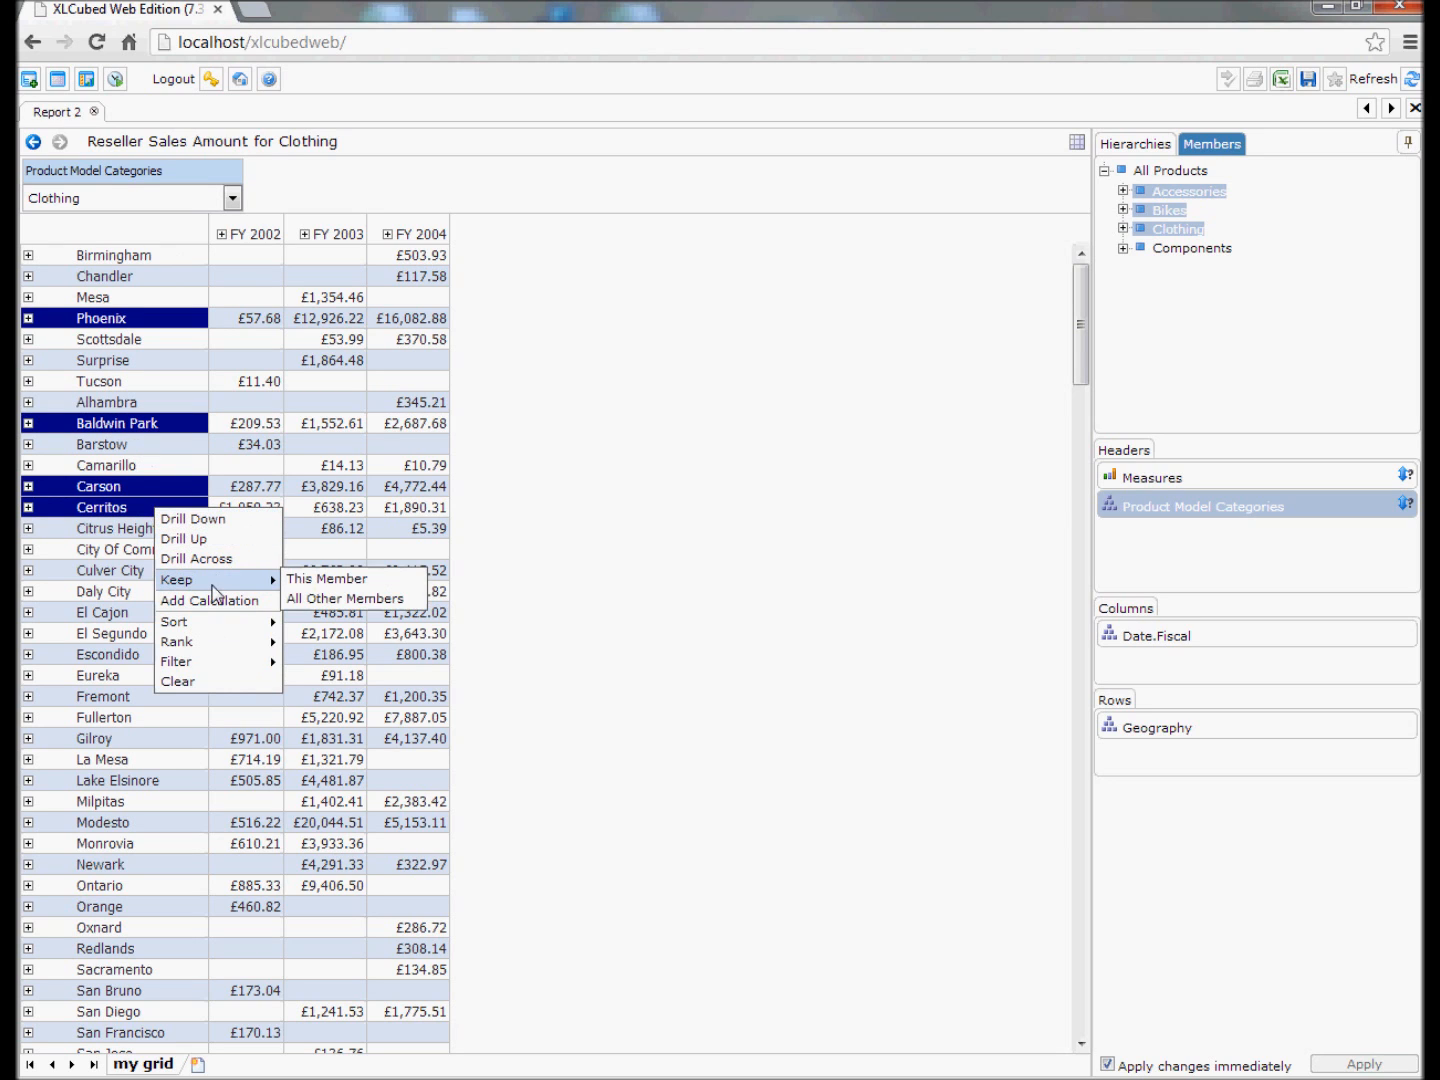
{"action": "left_click", "coordinate": [300, 580]}
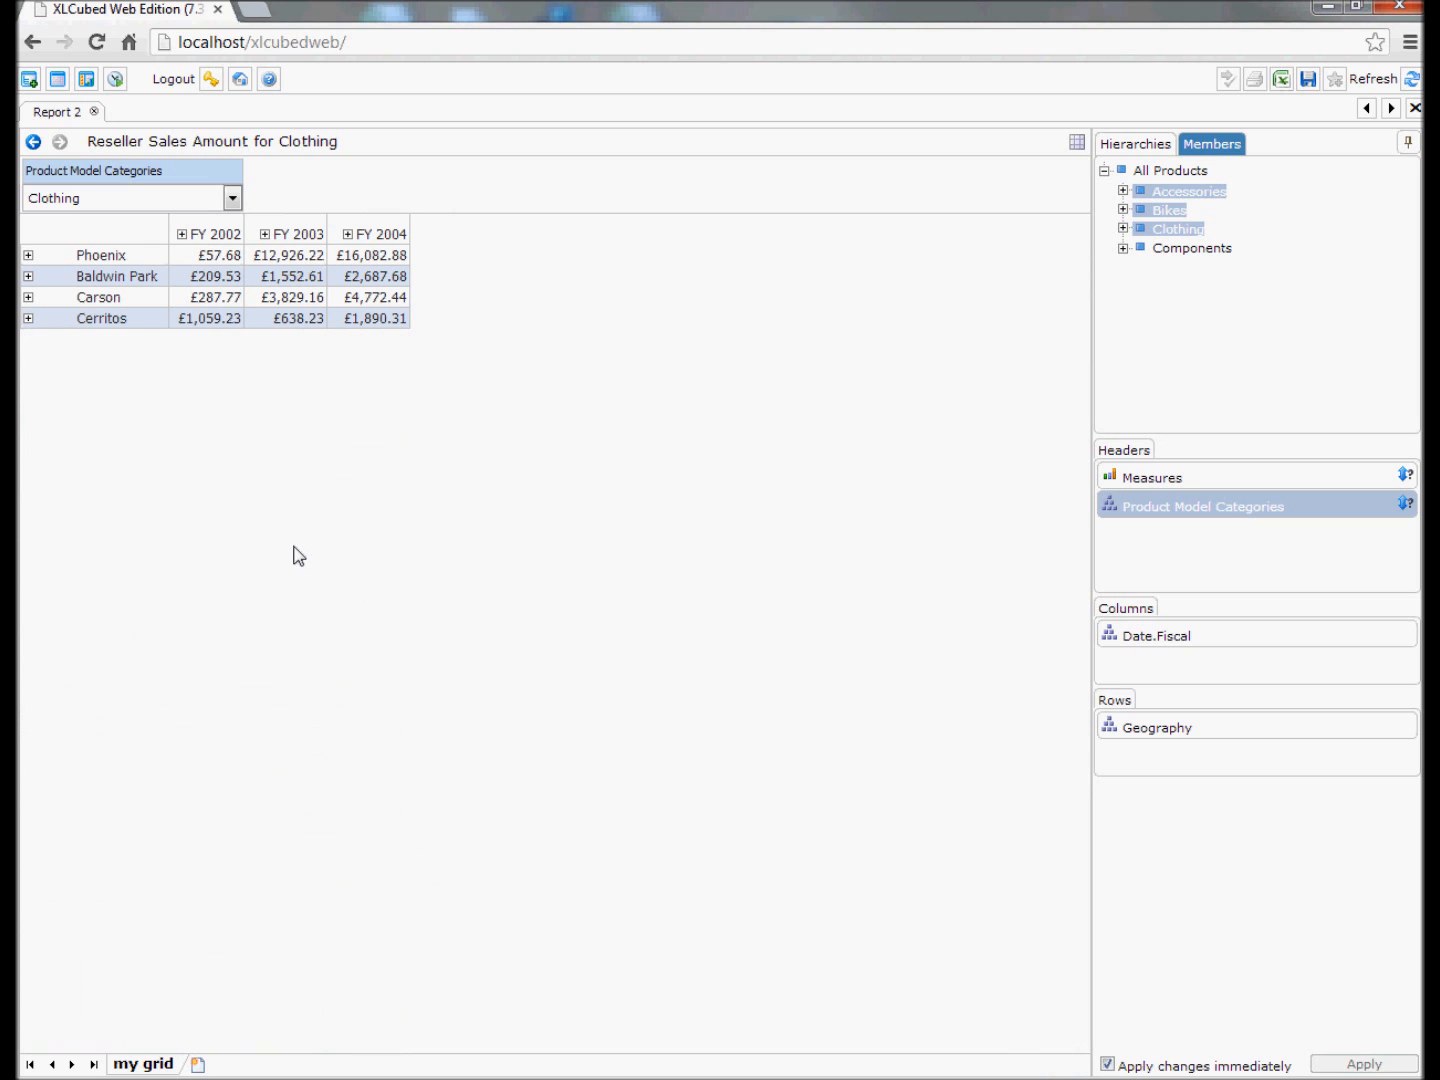
{"action": "left_click", "coordinate": [31, 143]}
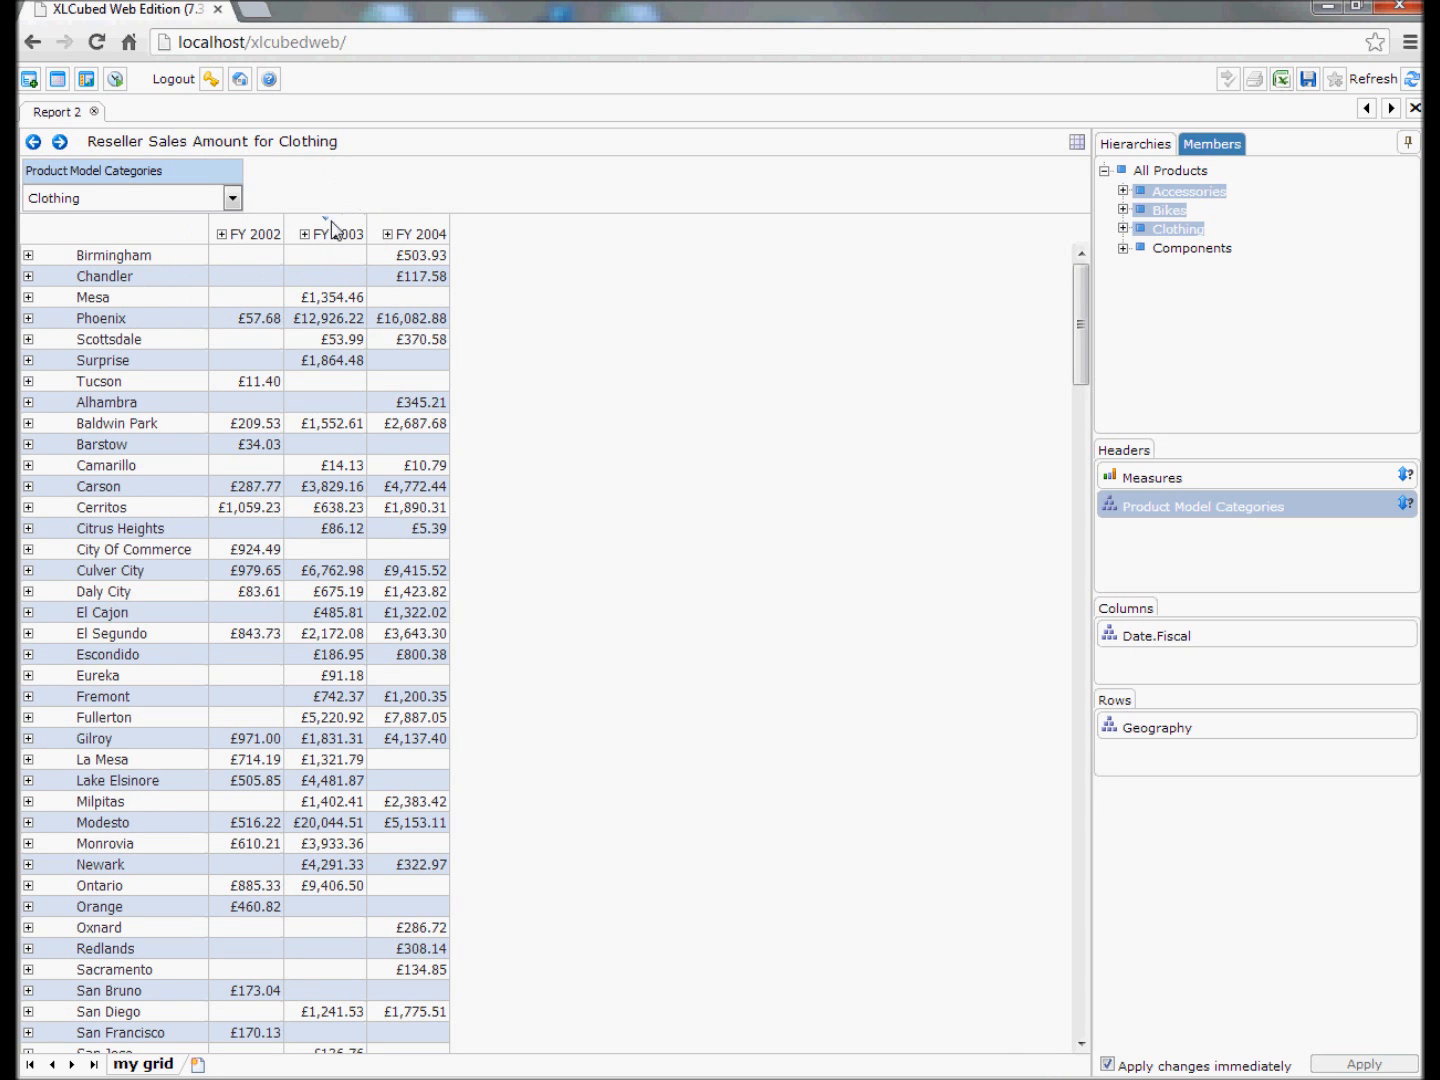
- Sort the city rows from highest to lowest by FY 2002, and re-sort them by FY 2003
{"action": "left_click", "coordinate": [249, 230]}
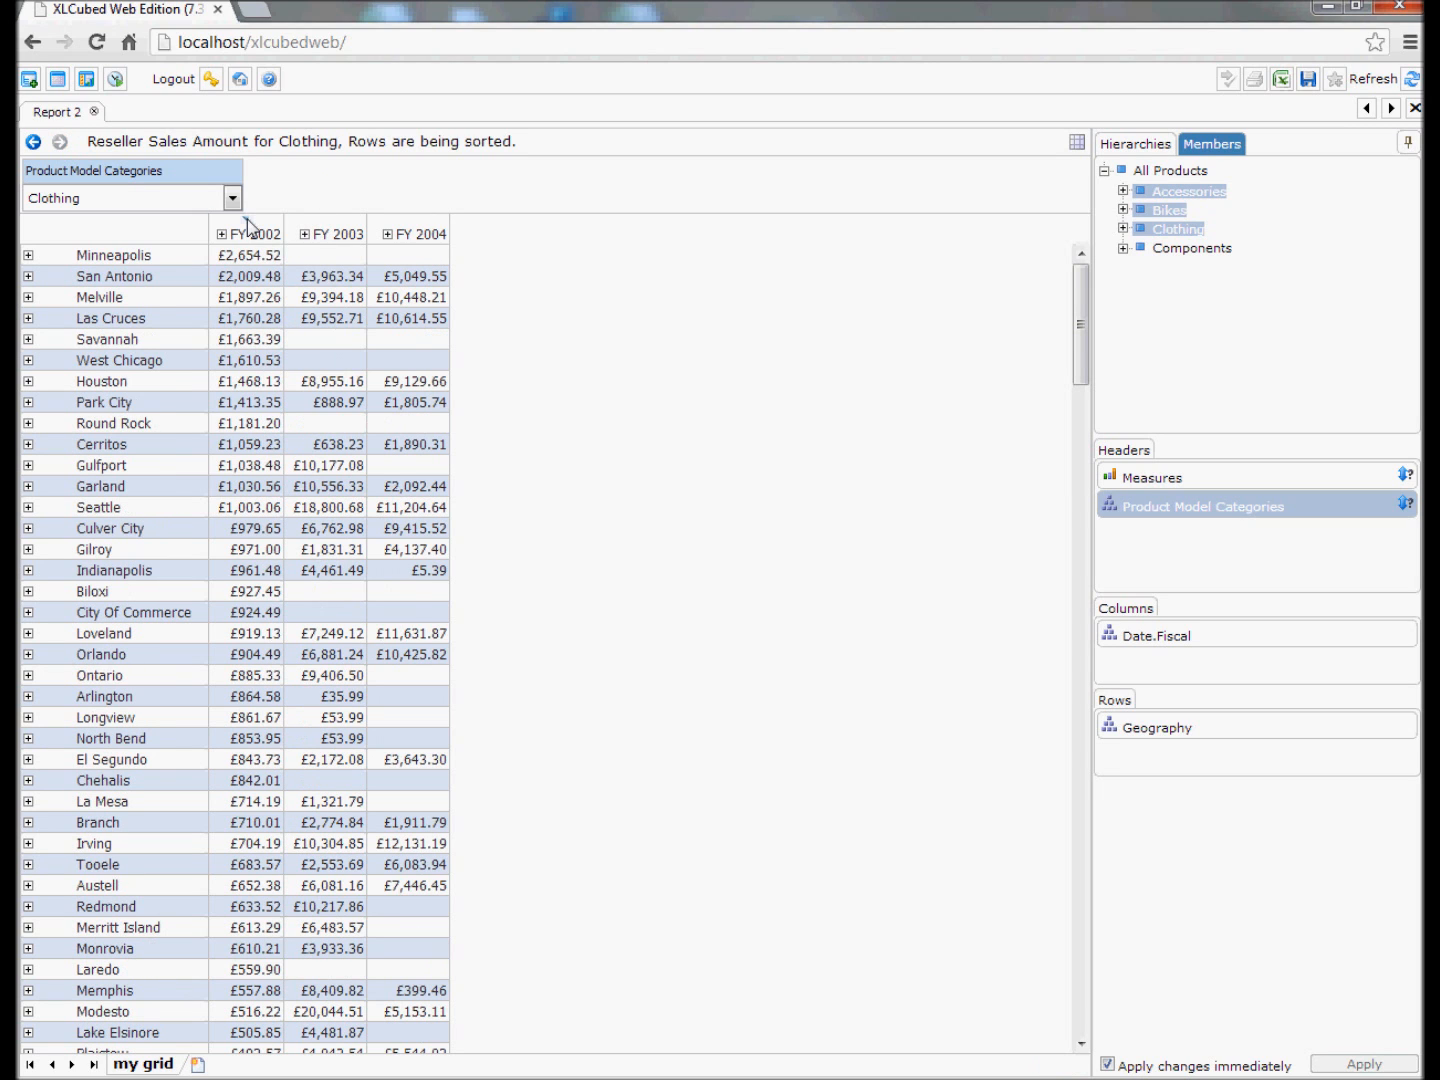
{"action": "left_click", "coordinate": [323, 227]}
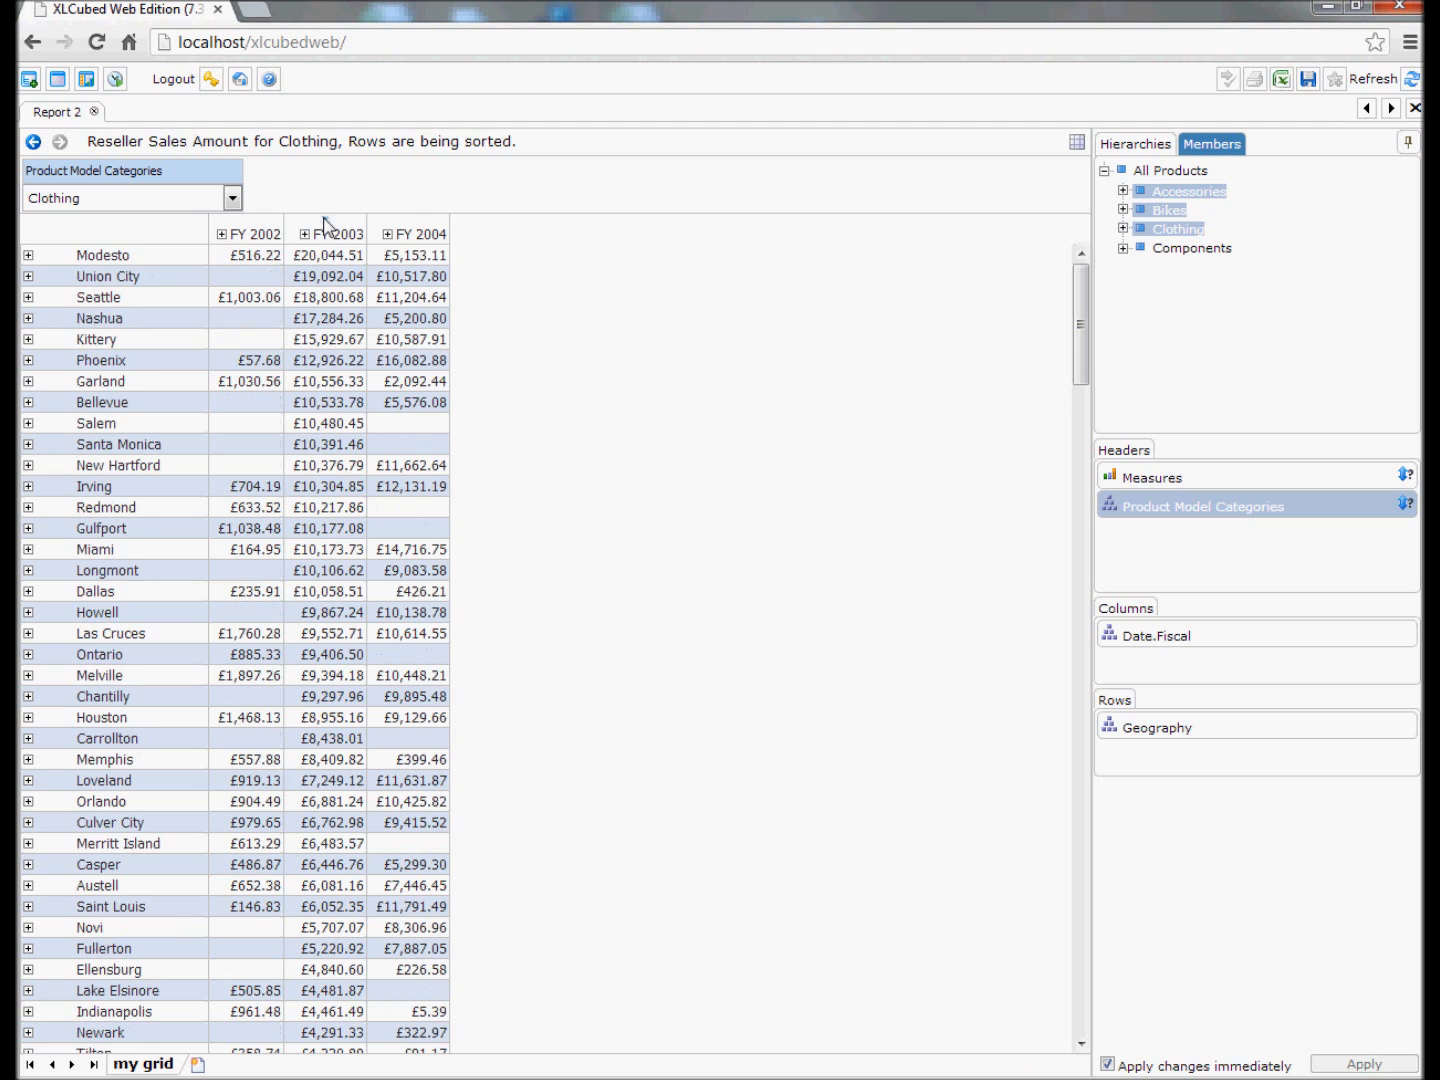
- Rank the city rows to show only the top 10 by FY 2004
{"action": "right_click", "coordinate": [400, 237]}
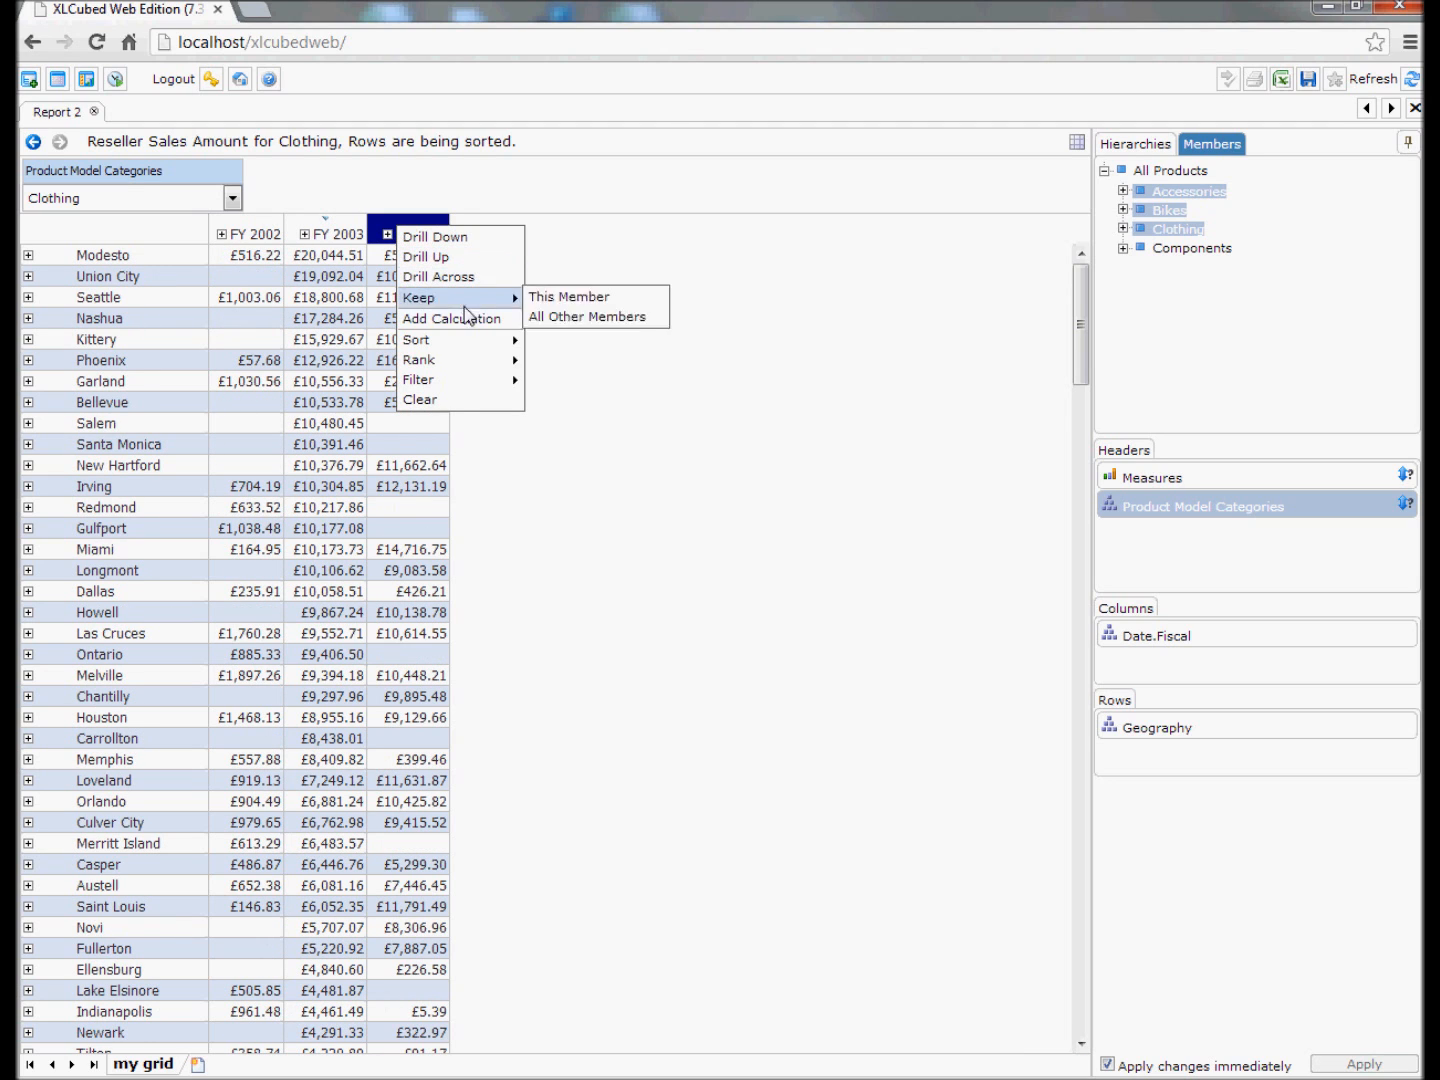
{"action": "mouse_move", "coordinate": [464, 358]}
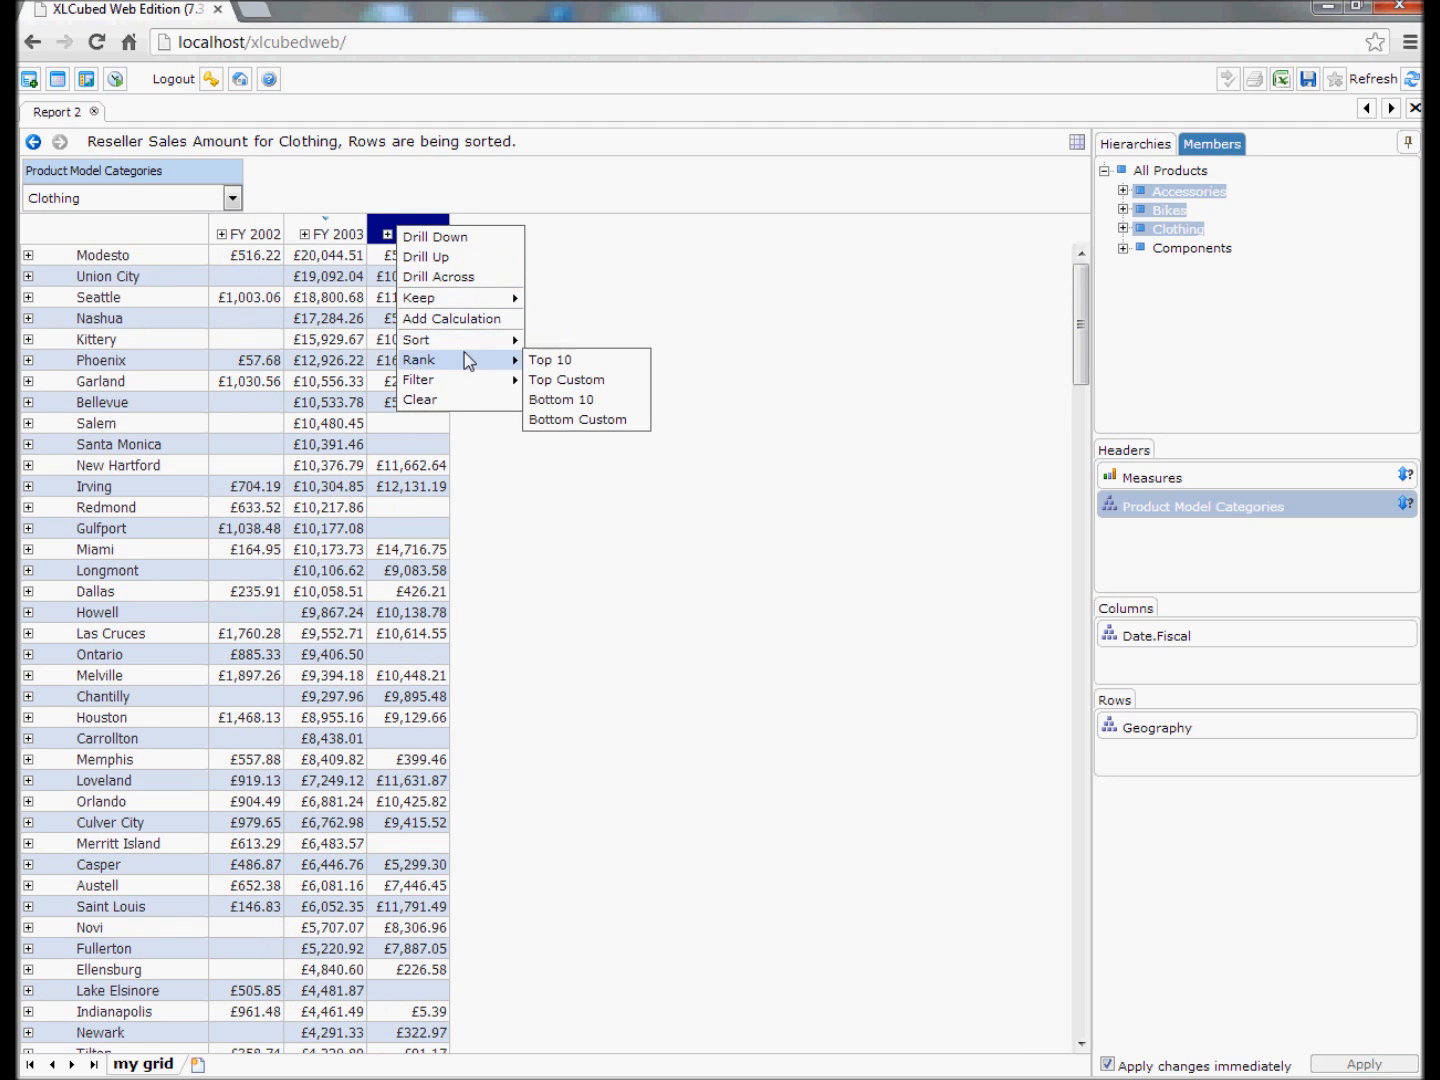
{"action": "left_click", "coordinate": [558, 361]}
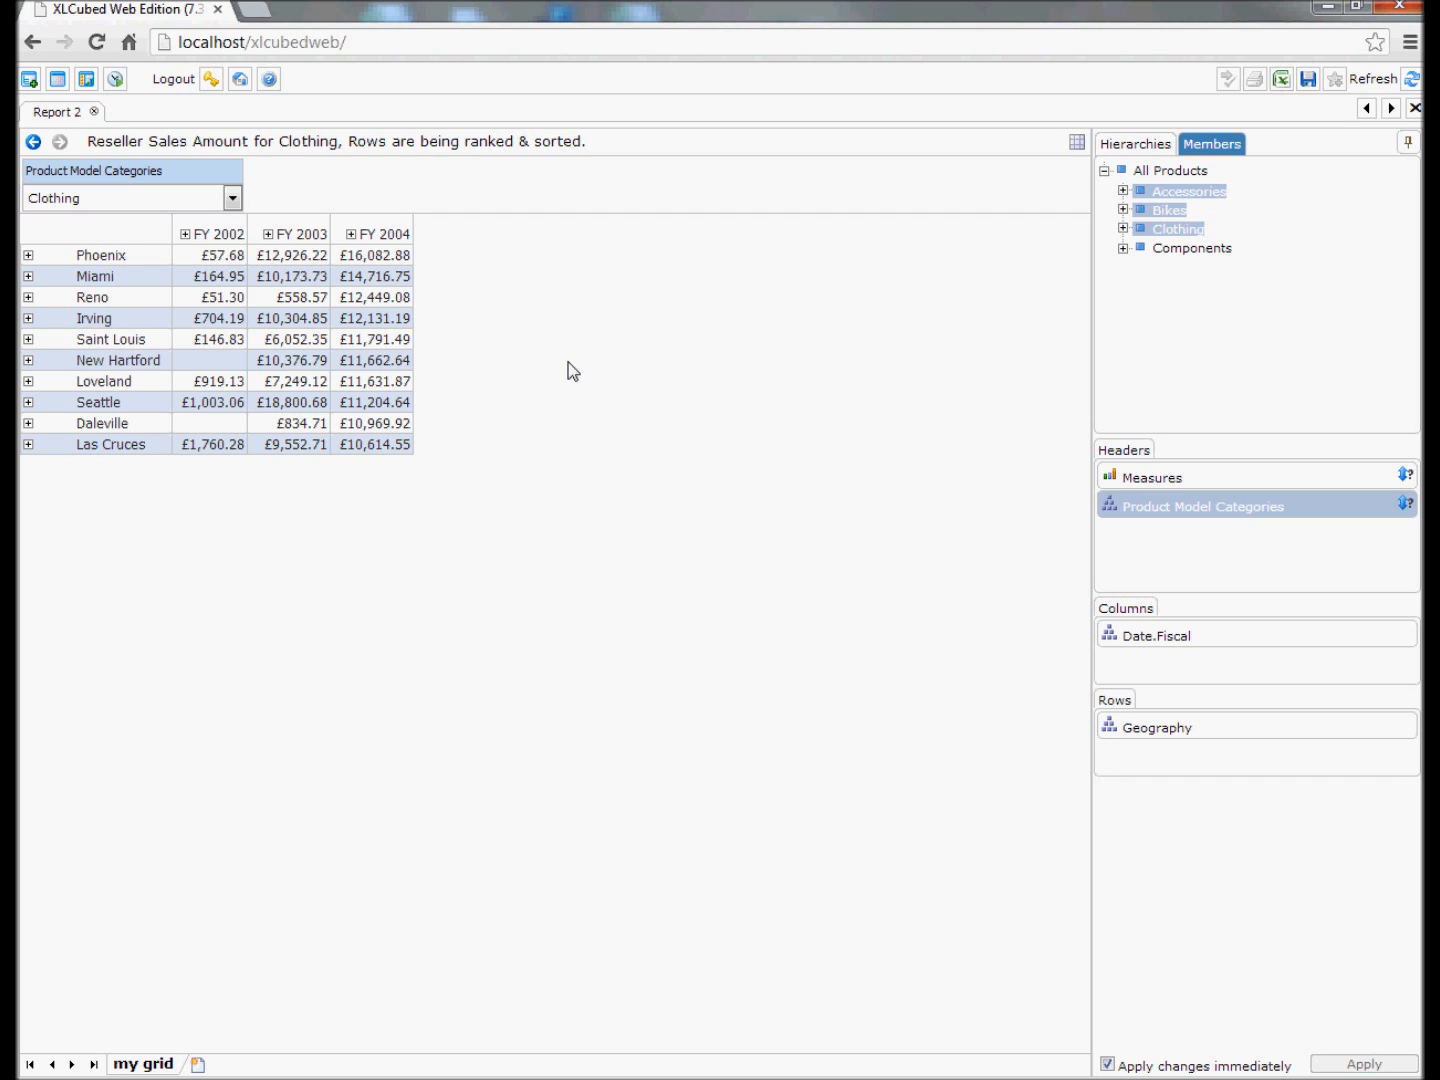
- Add a sheet of type Grid And Chart named "my chart" to the report
{"action": "left_click", "coordinate": [198, 1064]}
{"action": "type", "text": "my chart"}
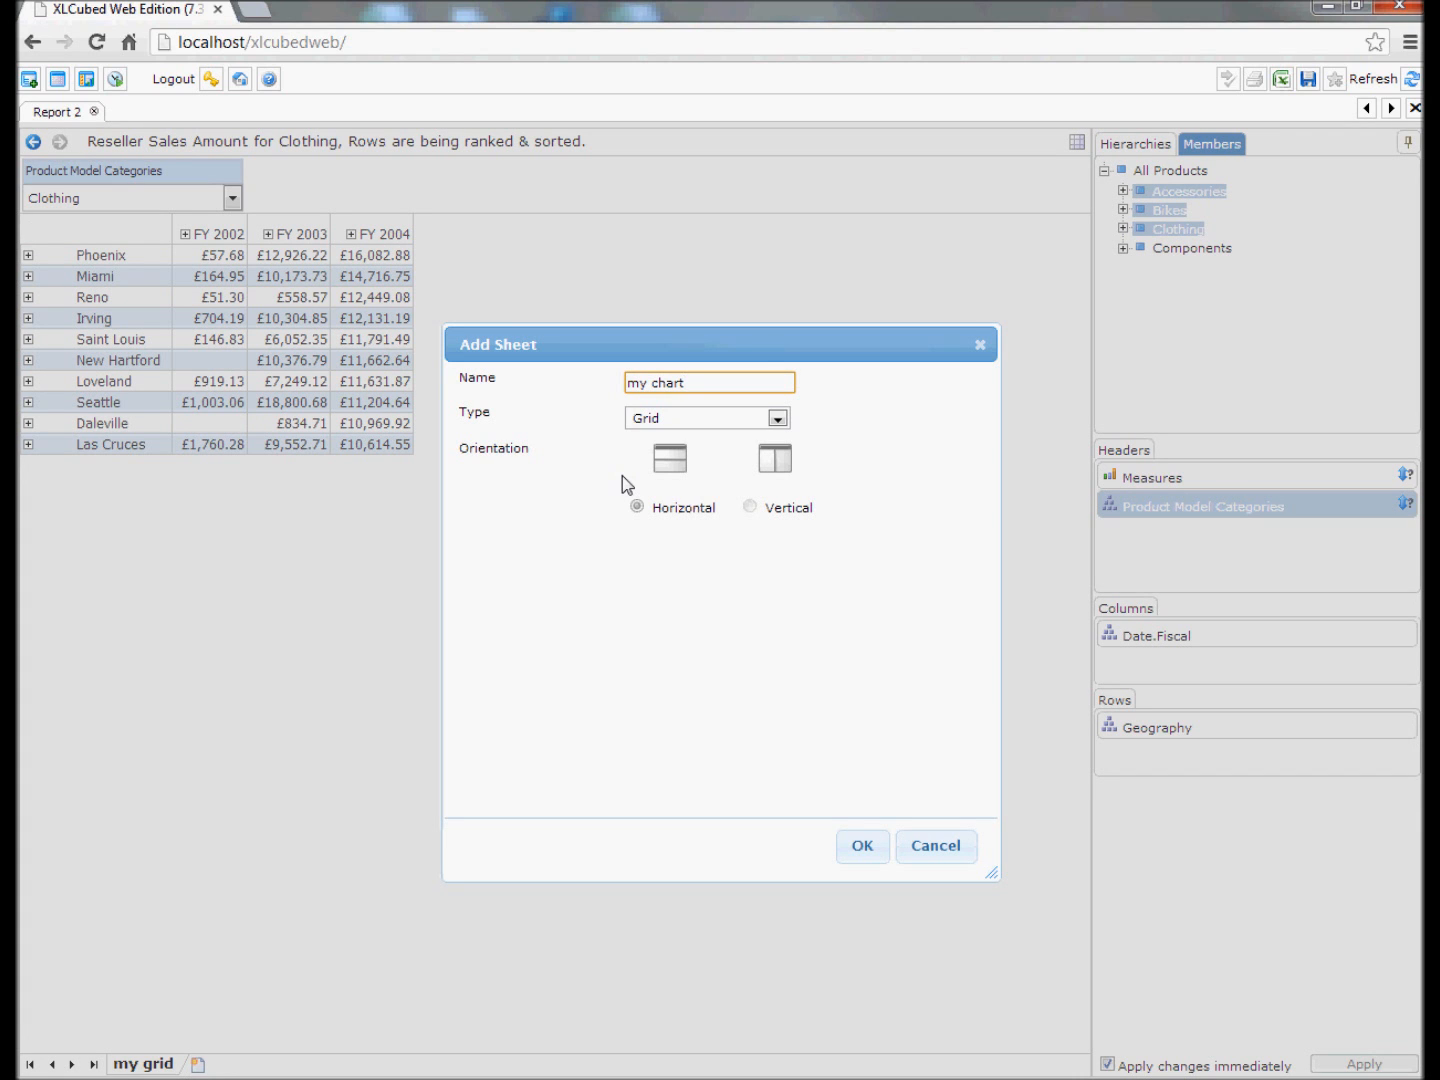
{"action": "left_click", "coordinate": [648, 419]}
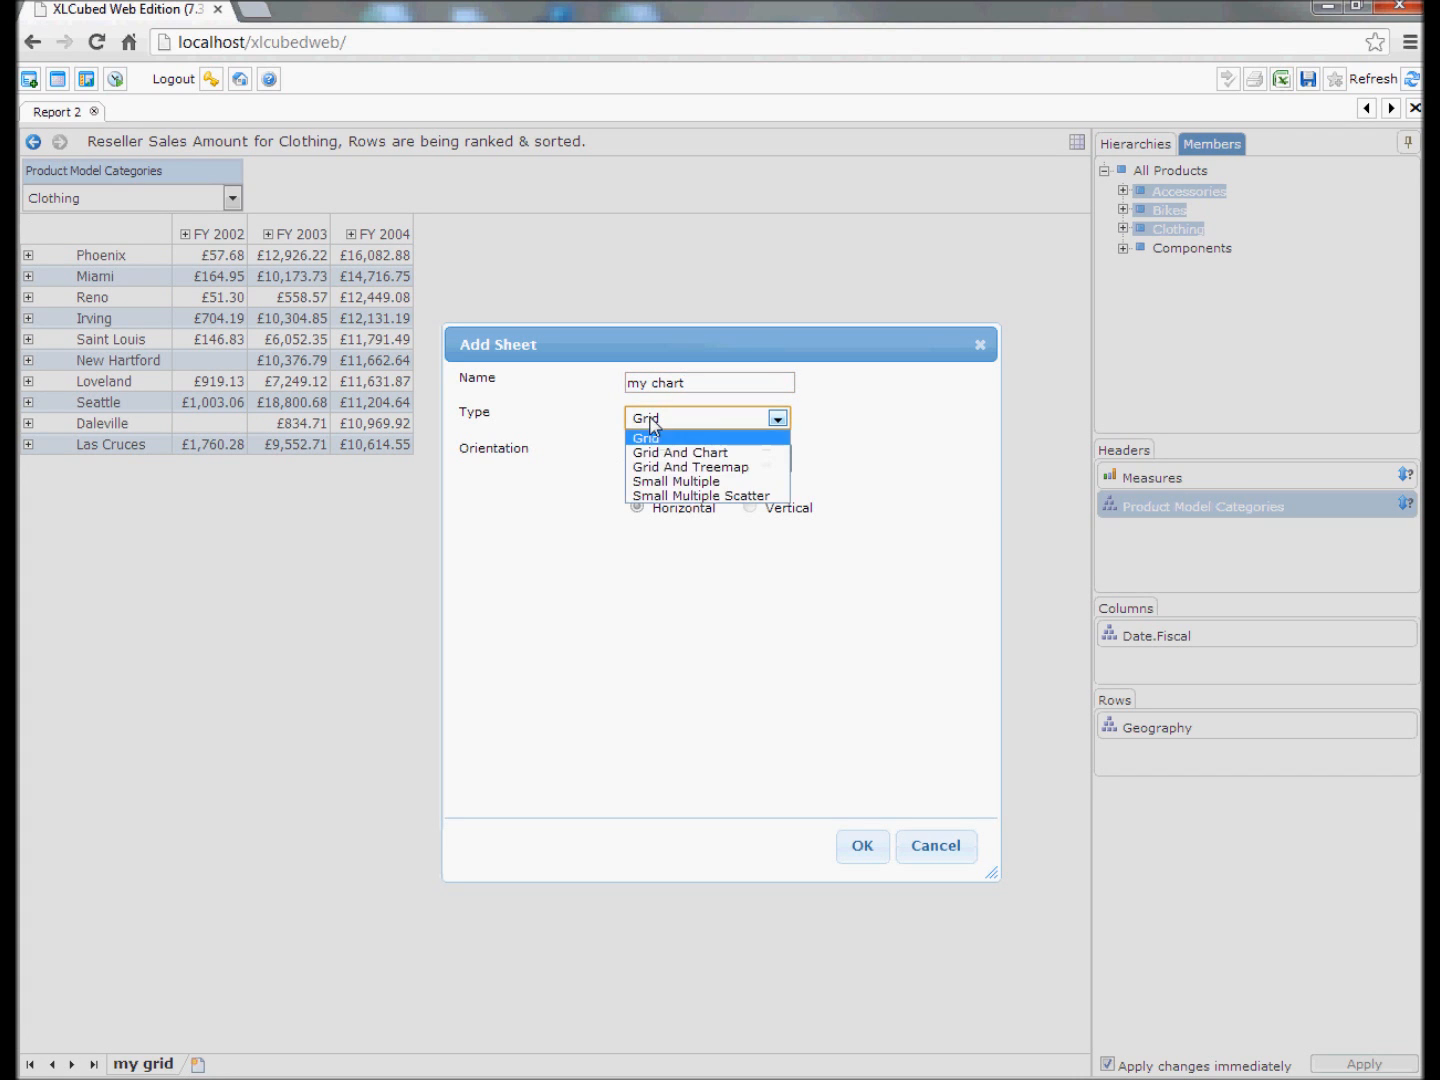
{"action": "left_click", "coordinate": [666, 452]}
{"action": "left_click", "coordinate": [865, 846]}
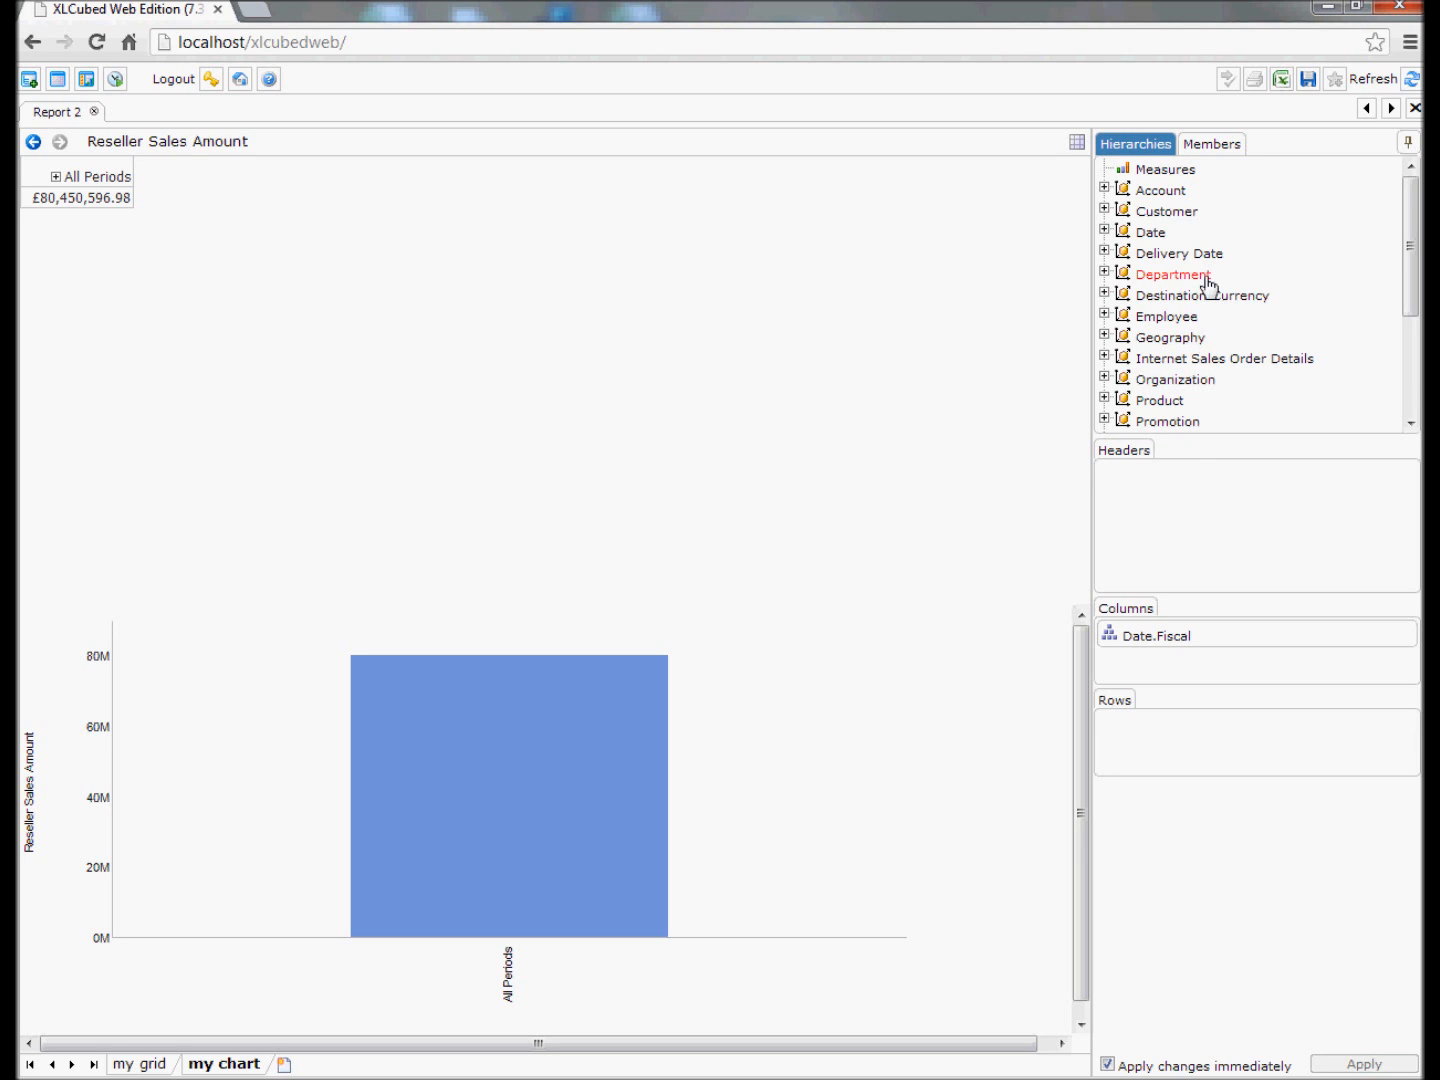
- Put Product Model Categories on the rows and drill All Periods down to fiscal years and All Products down to categories
{"action": "left_click_drag", "start_coordinate": [1168, 408], "coordinate": [1195, 740]}
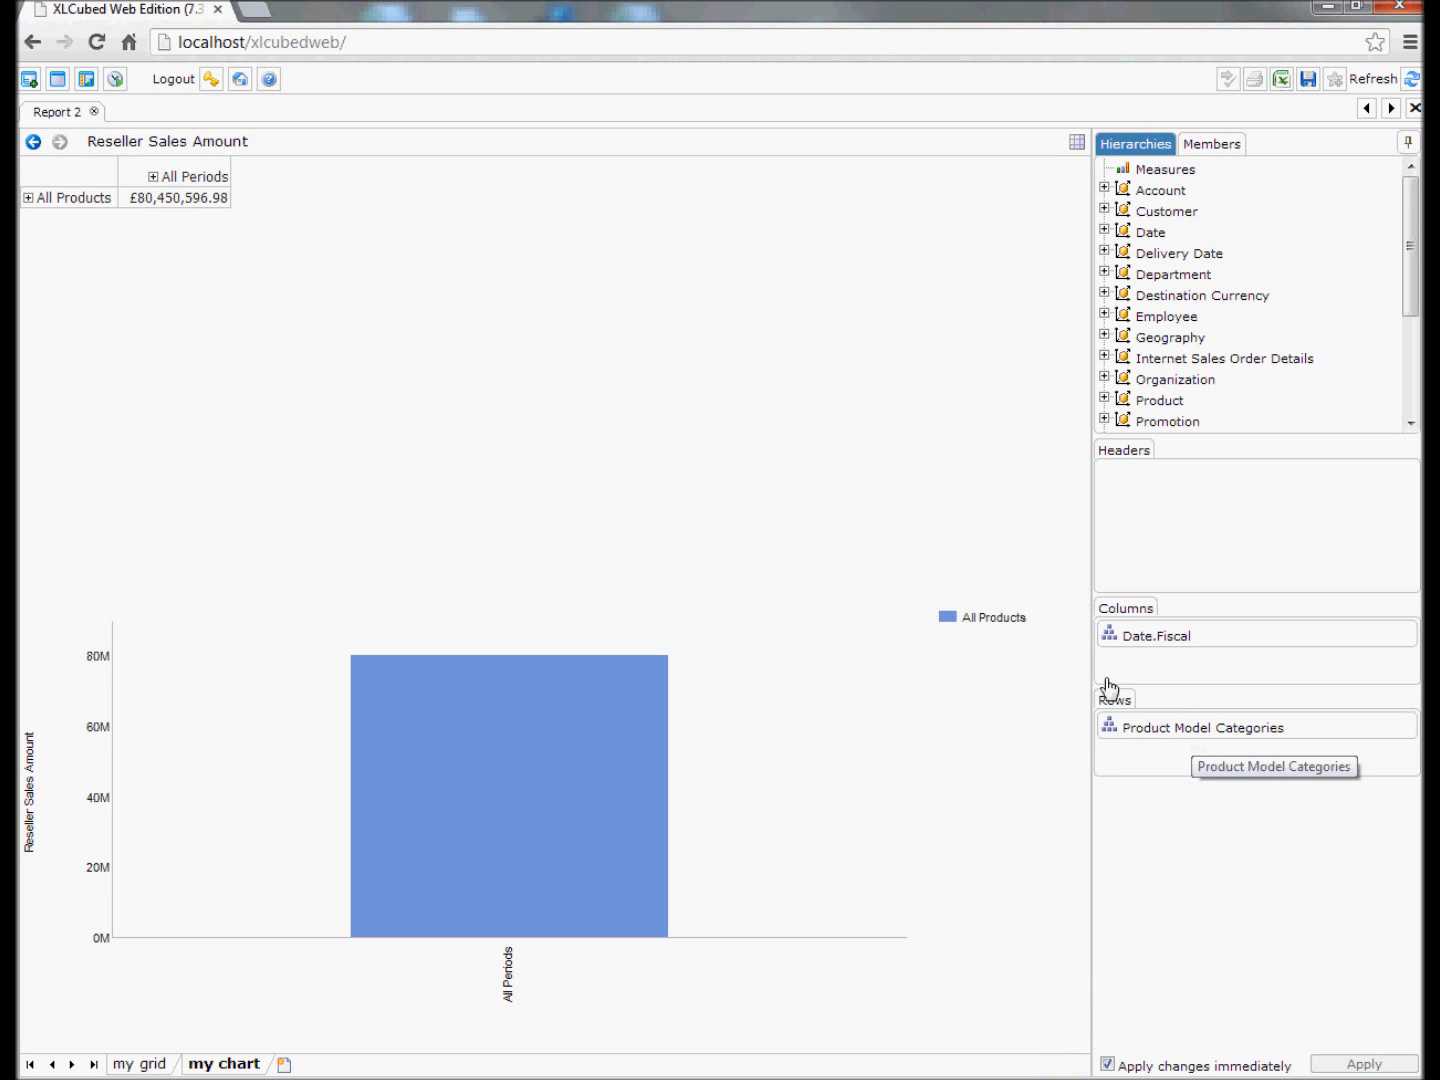
{"action": "left_click", "coordinate": [153, 176]}
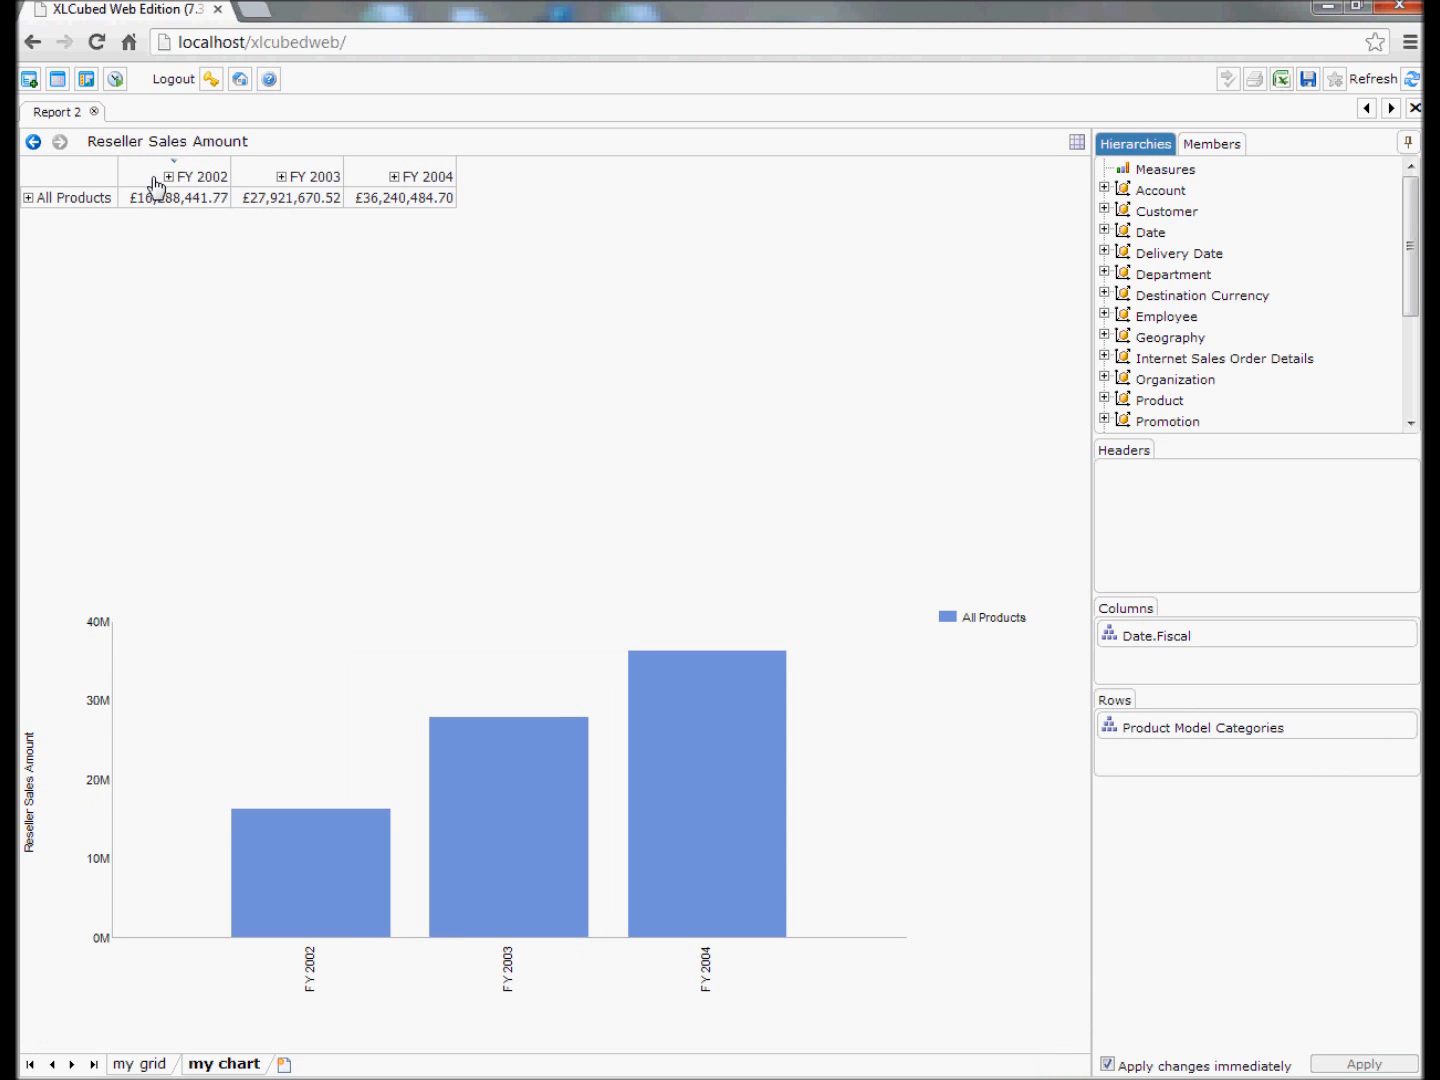
{"action": "left_click", "coordinate": [29, 198]}
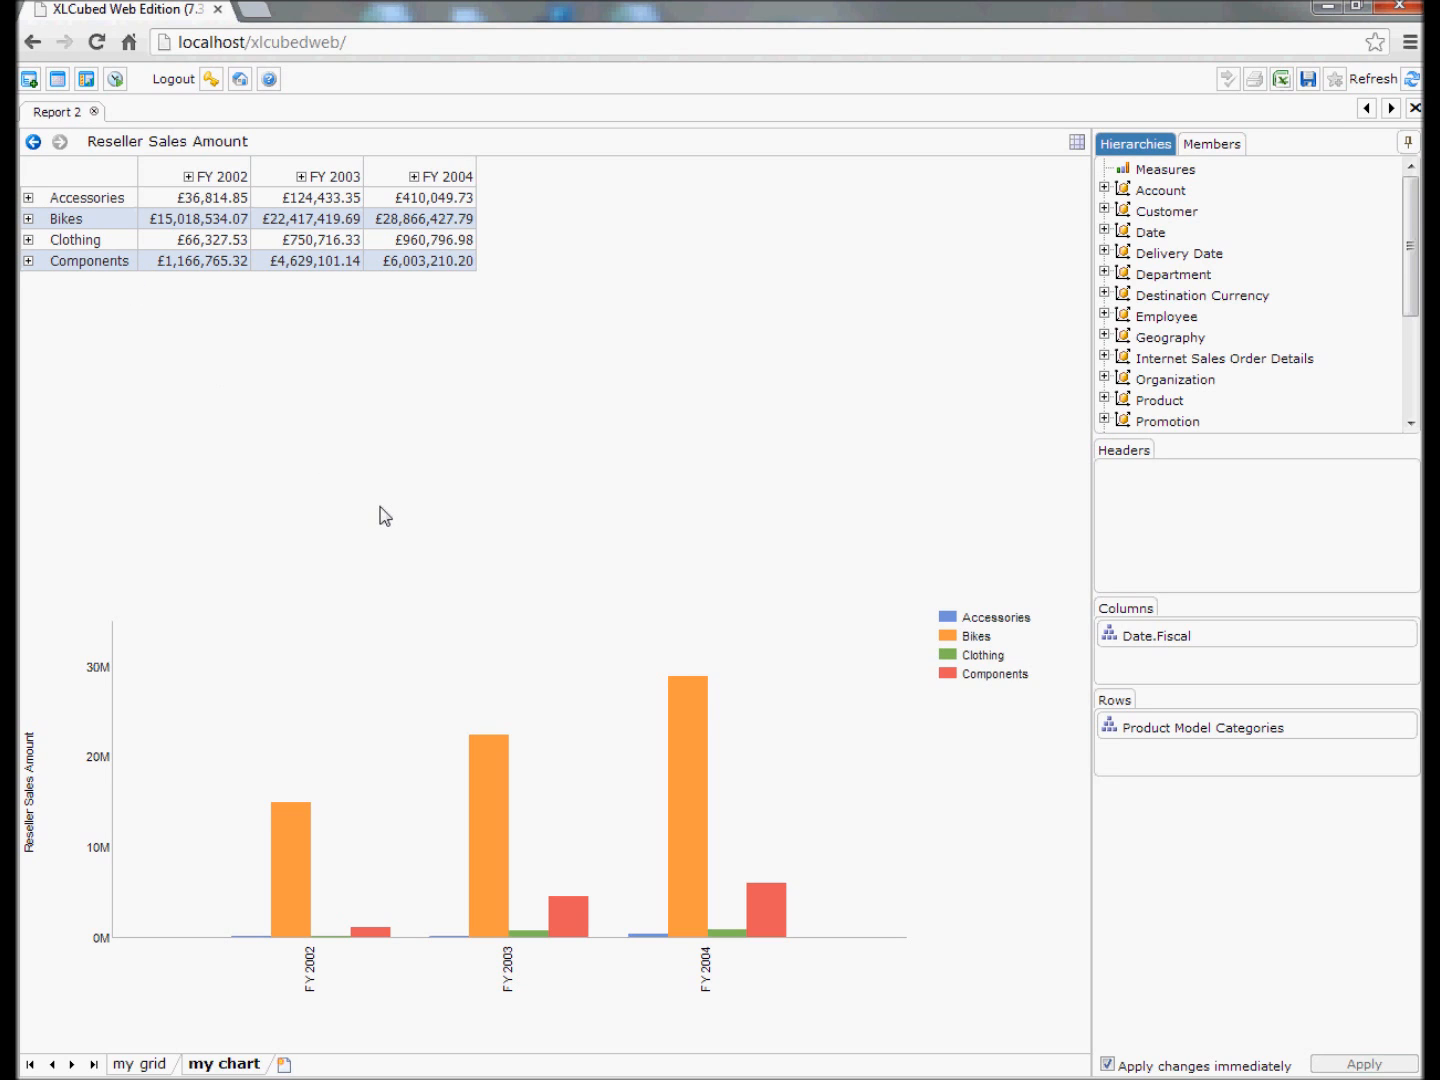
- Change the Date.Fiscal columns to show the Month-level descendants of FY 2003
{"action": "left_click", "coordinate": [1229, 651]}
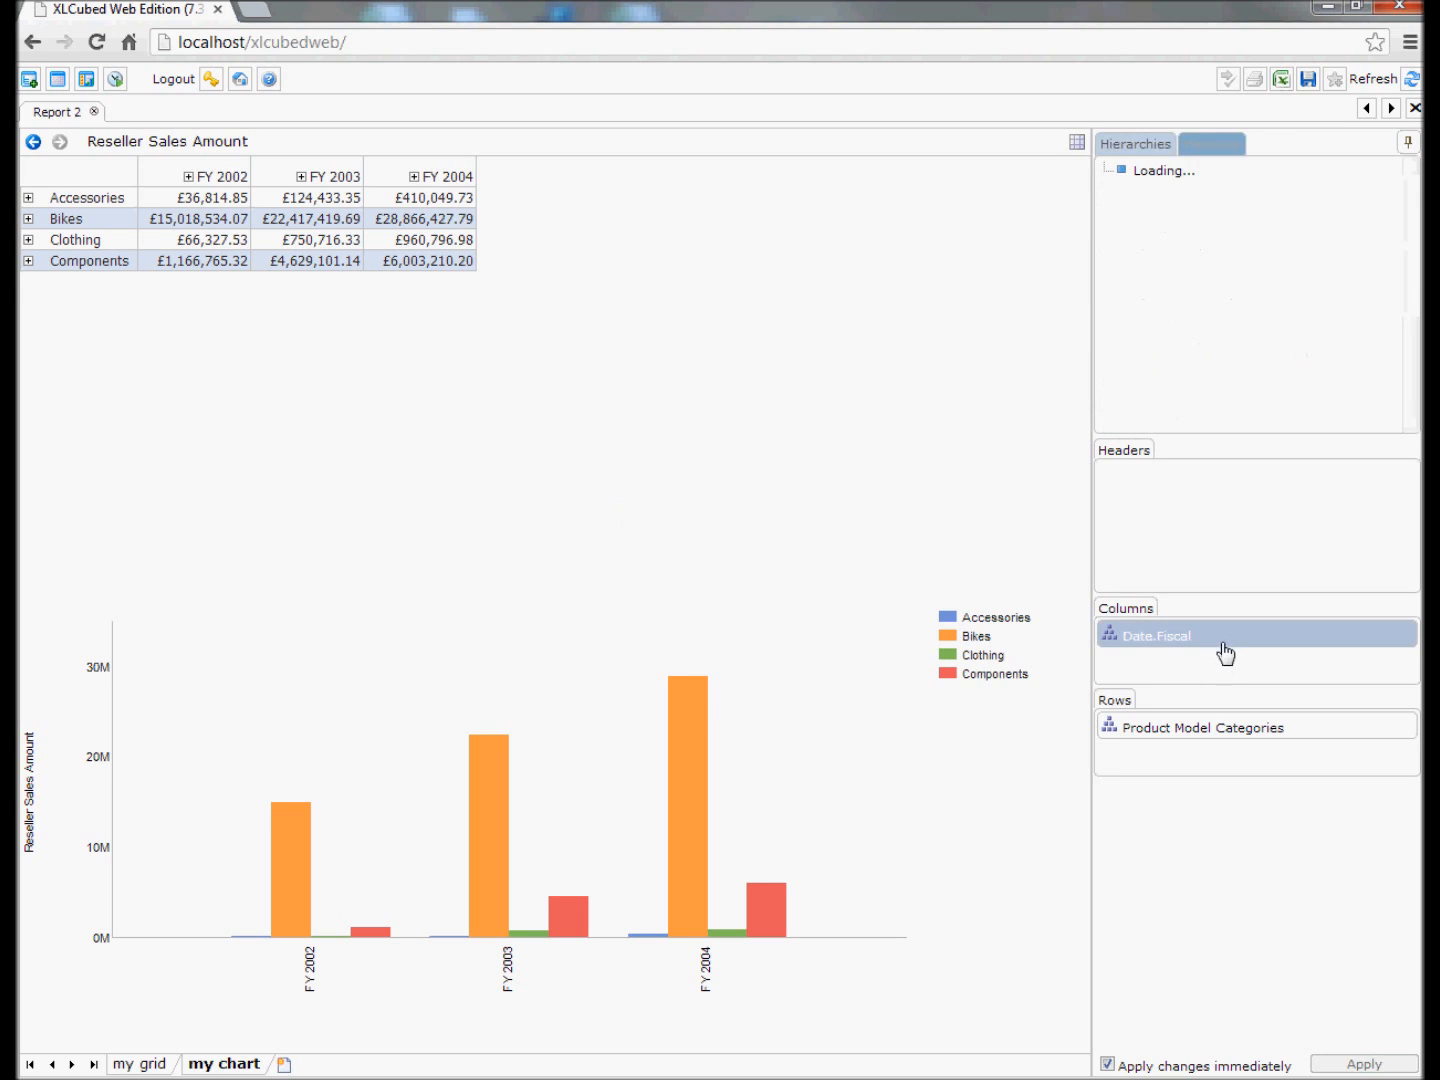
{"action": "left_click", "coordinate": [1104, 172]}
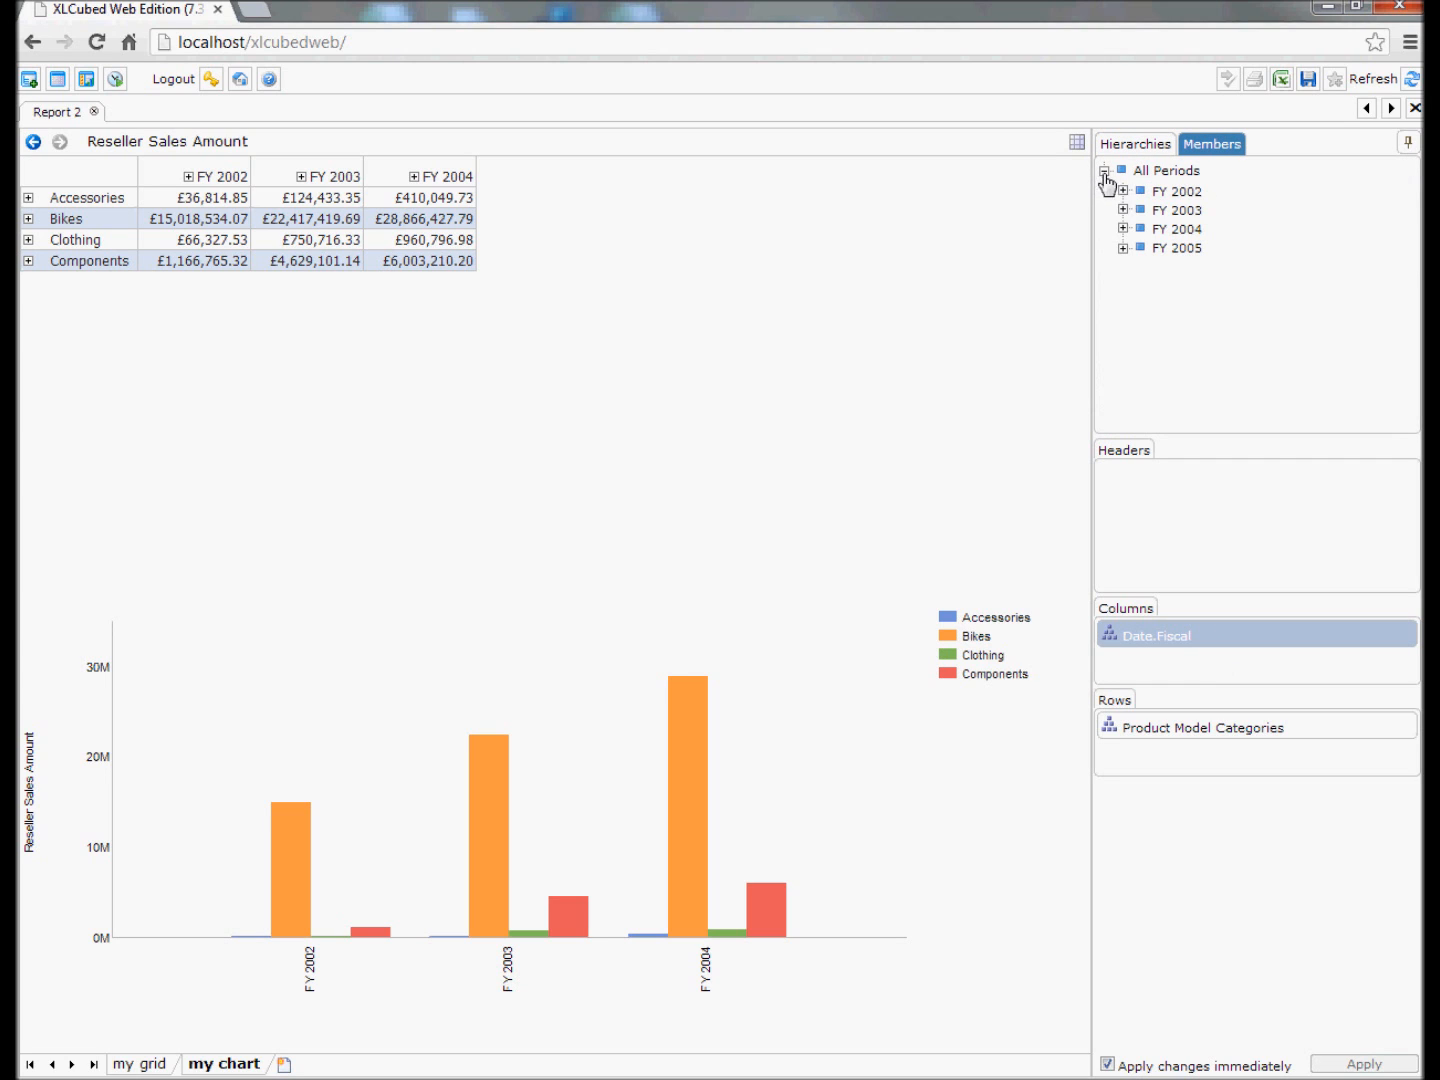
{"action": "right_click", "coordinate": [1140, 209]}
{"action": "mouse_move", "coordinate": [1201, 219]}
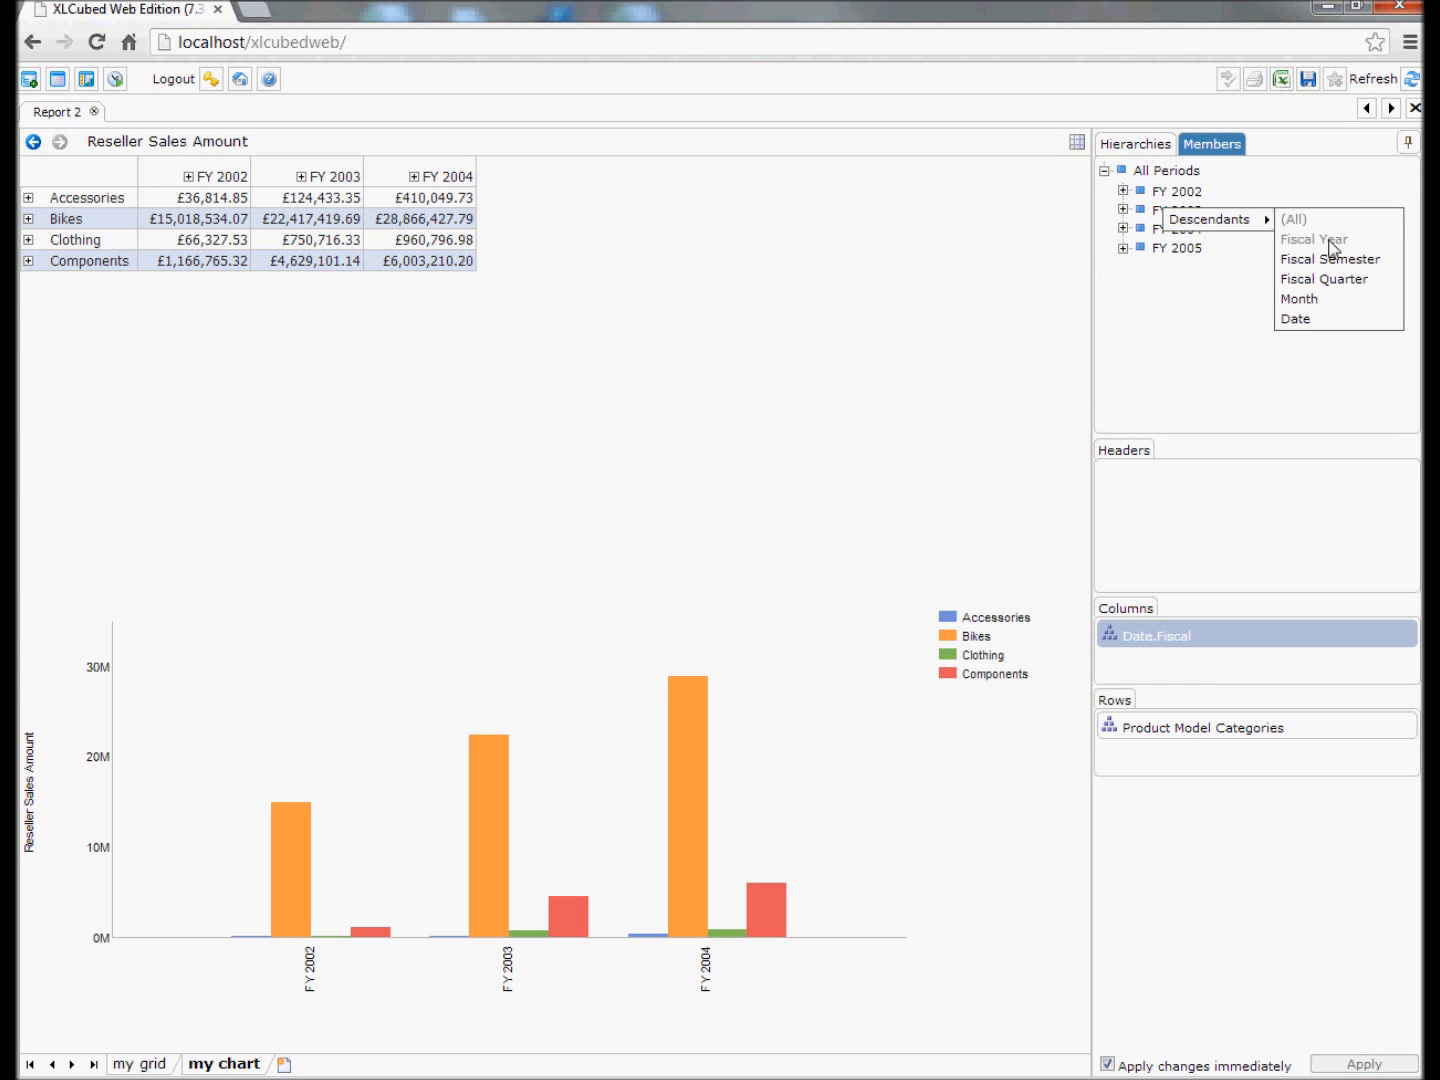
{"action": "left_click", "coordinate": [1340, 299]}
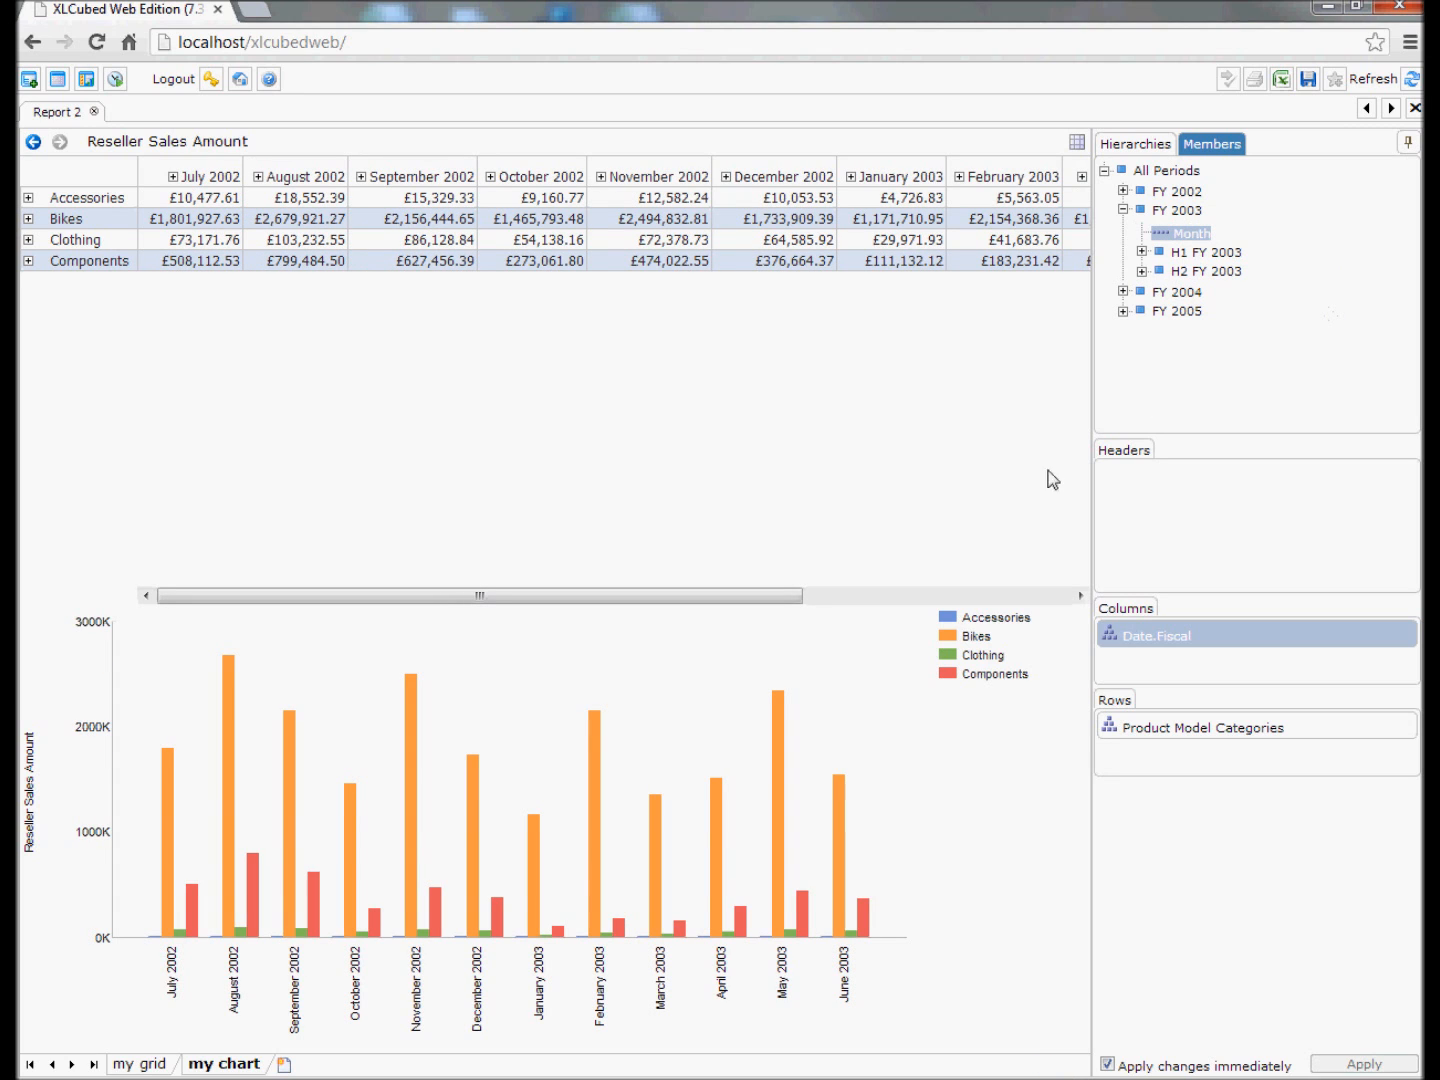
- Highlight the August 2002 Bikes and Components bars and the September 2002 grid values to compare chart and grid, and clear the selection
{"action": "left_click", "coordinate": [289, 784]}
{"action": "left_click", "coordinate": [230, 788]}
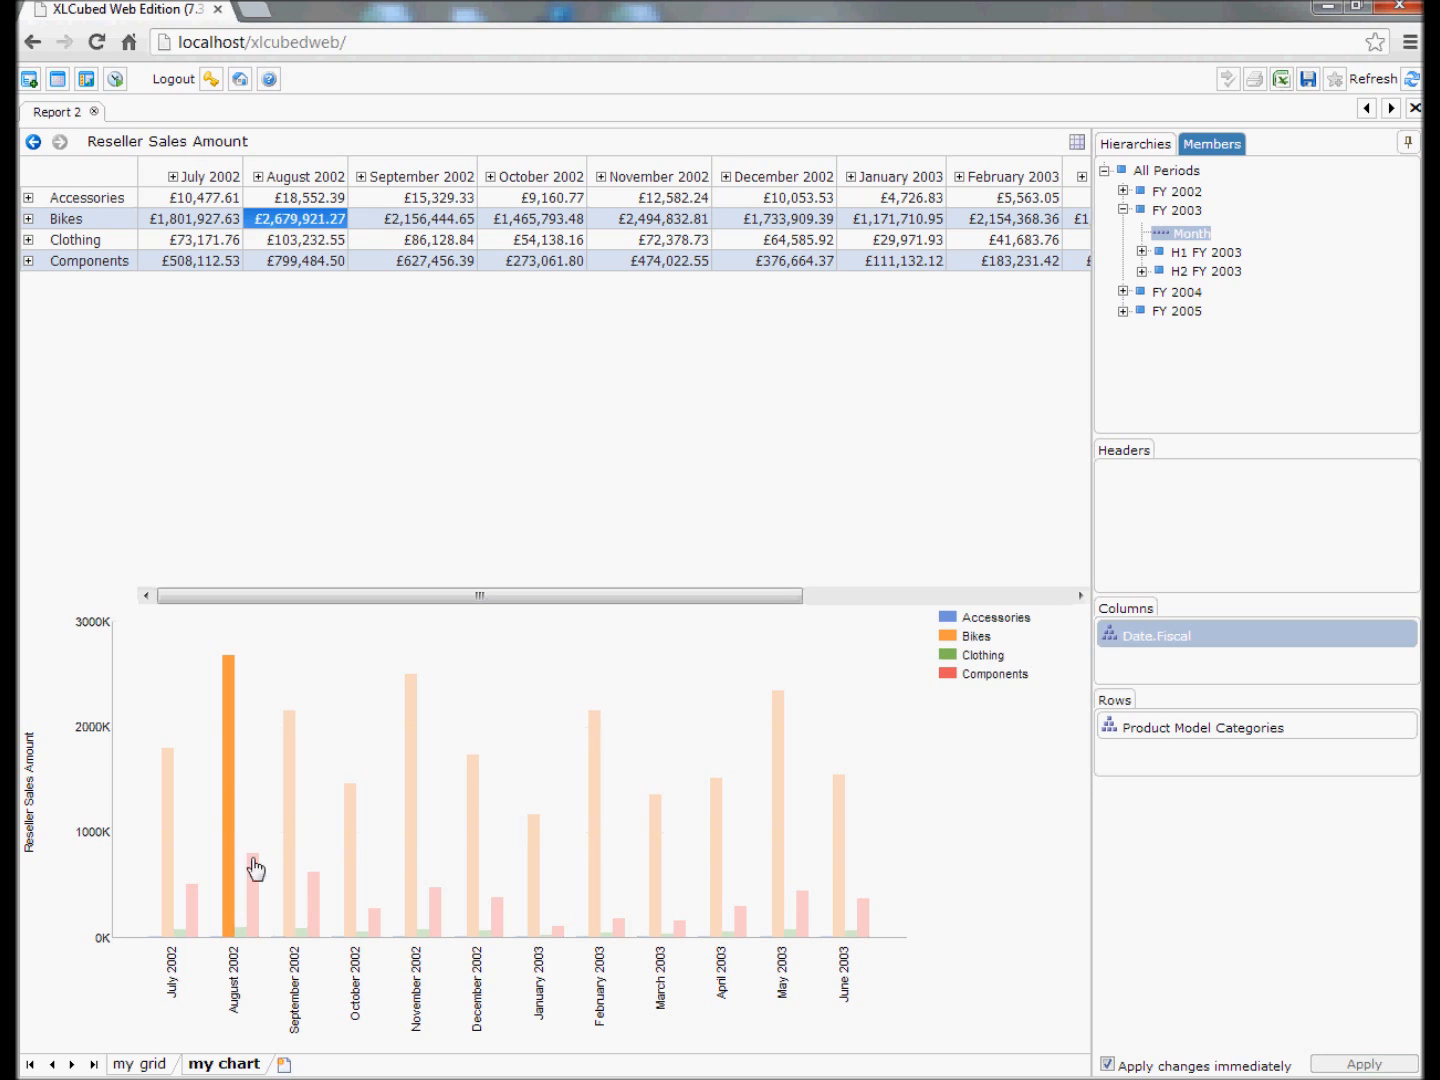
{"action": "left_click", "coordinate": [257, 904]}
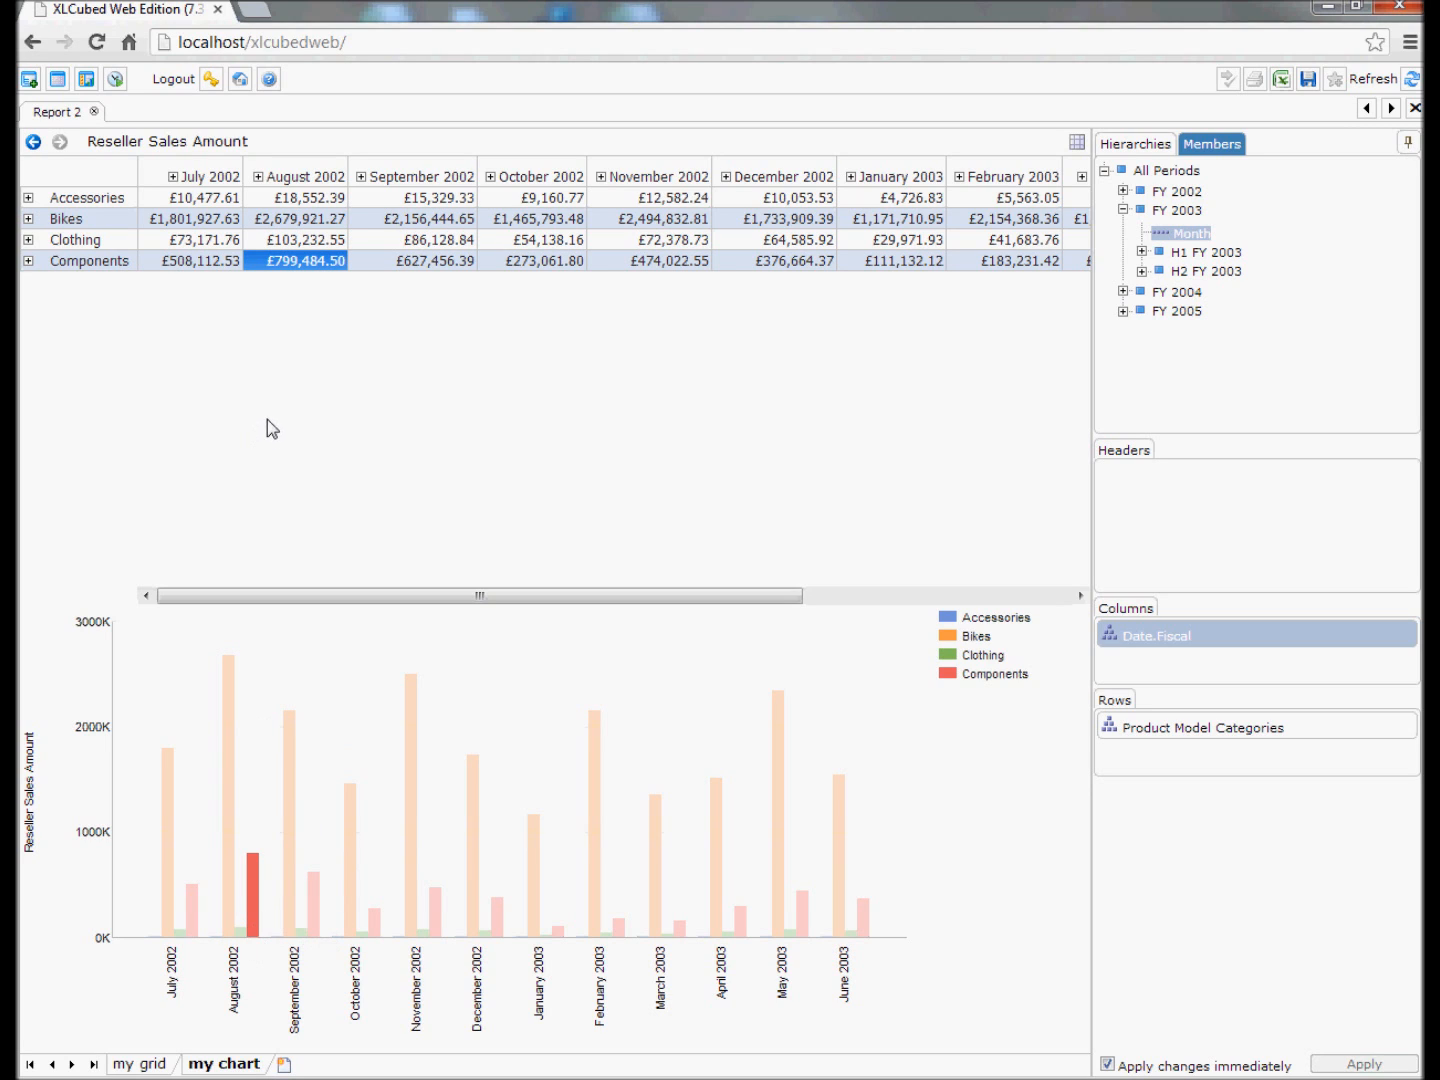
{"action": "left_click_drag", "start_coordinate": [368, 204], "coordinate": [382, 265]}
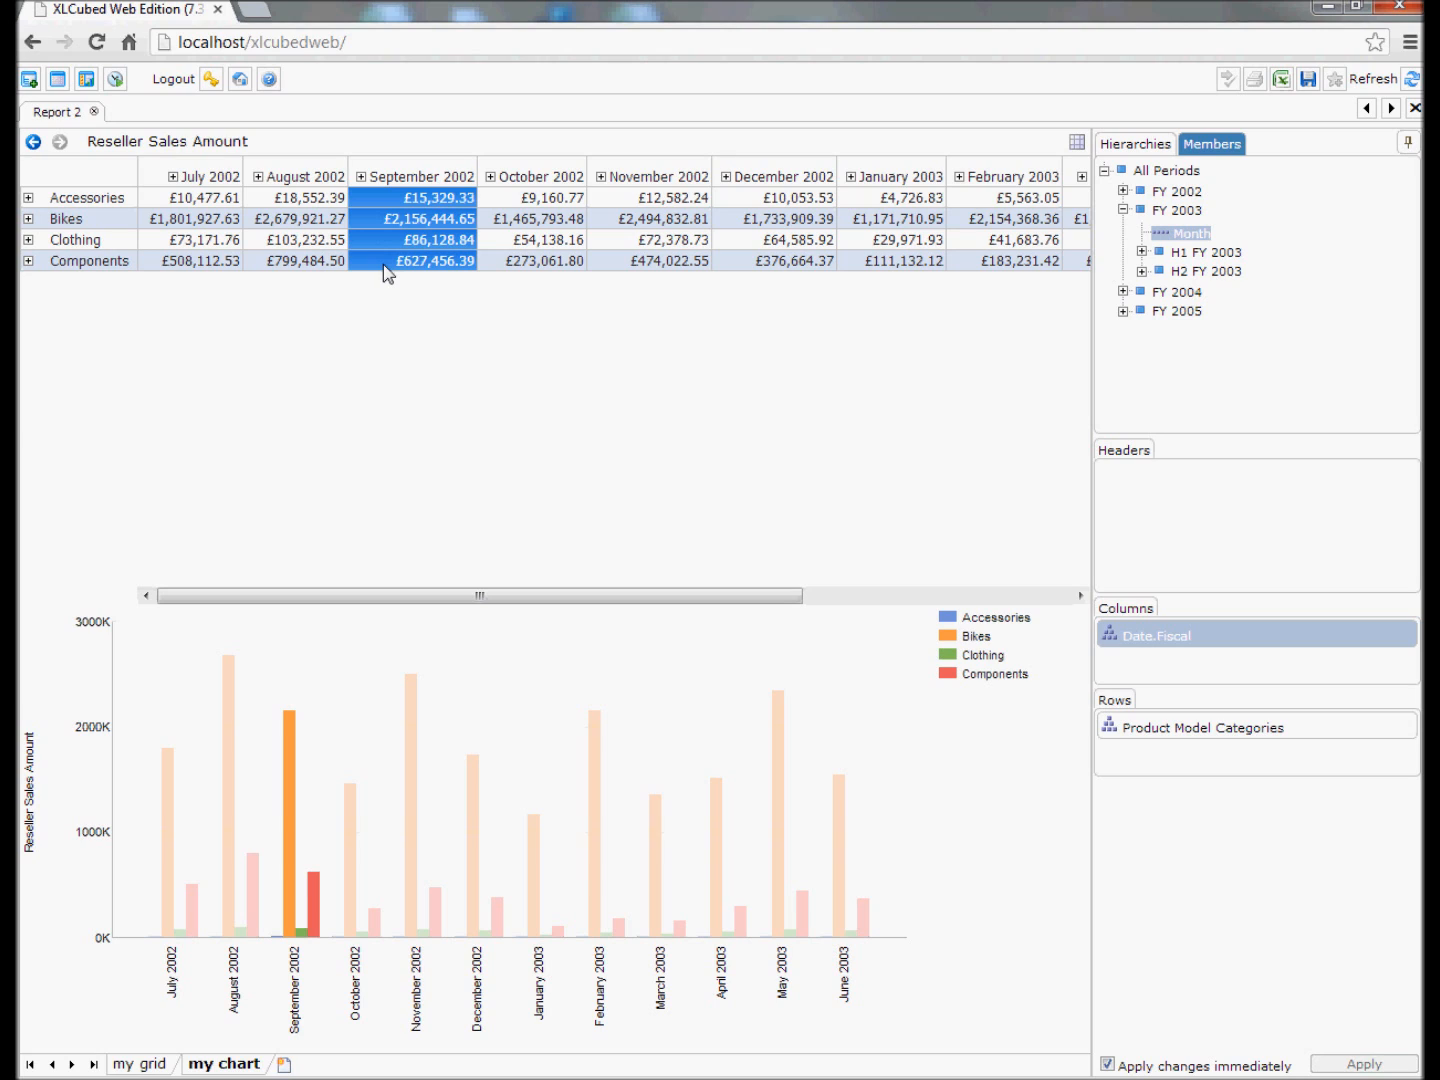
{"action": "left_click", "coordinate": [469, 342]}
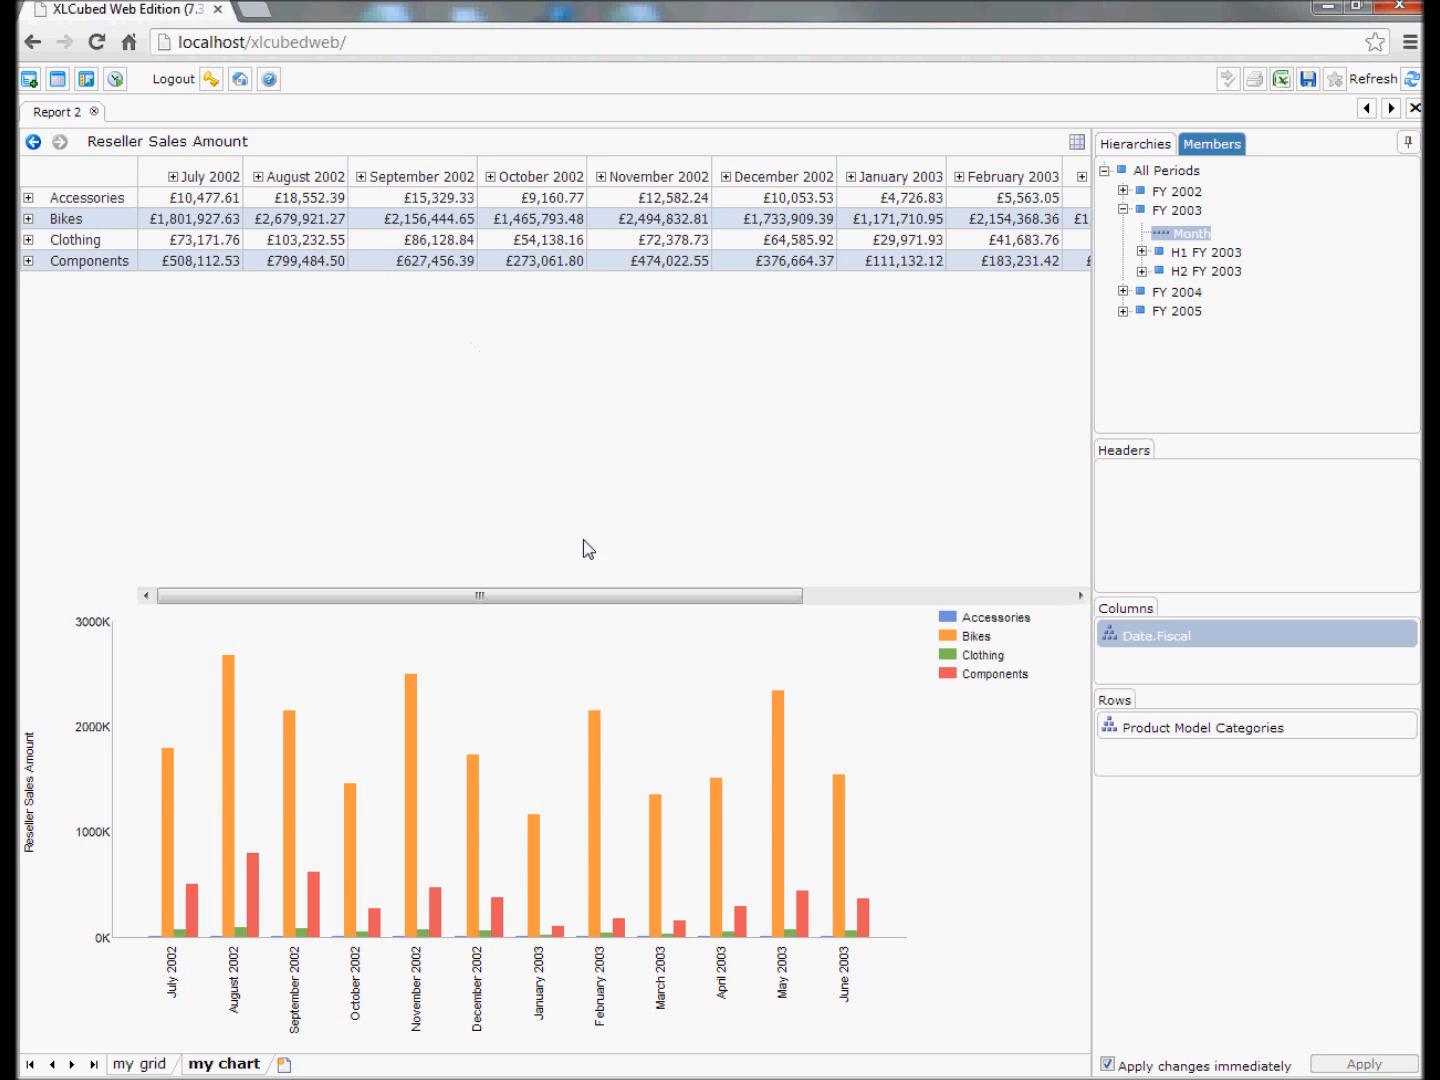
- Change the chart type of the monthly reseller sales chart to Line
{"action": "right_click", "coordinate": [648, 685]}
{"action": "mouse_move", "coordinate": [688, 694]}
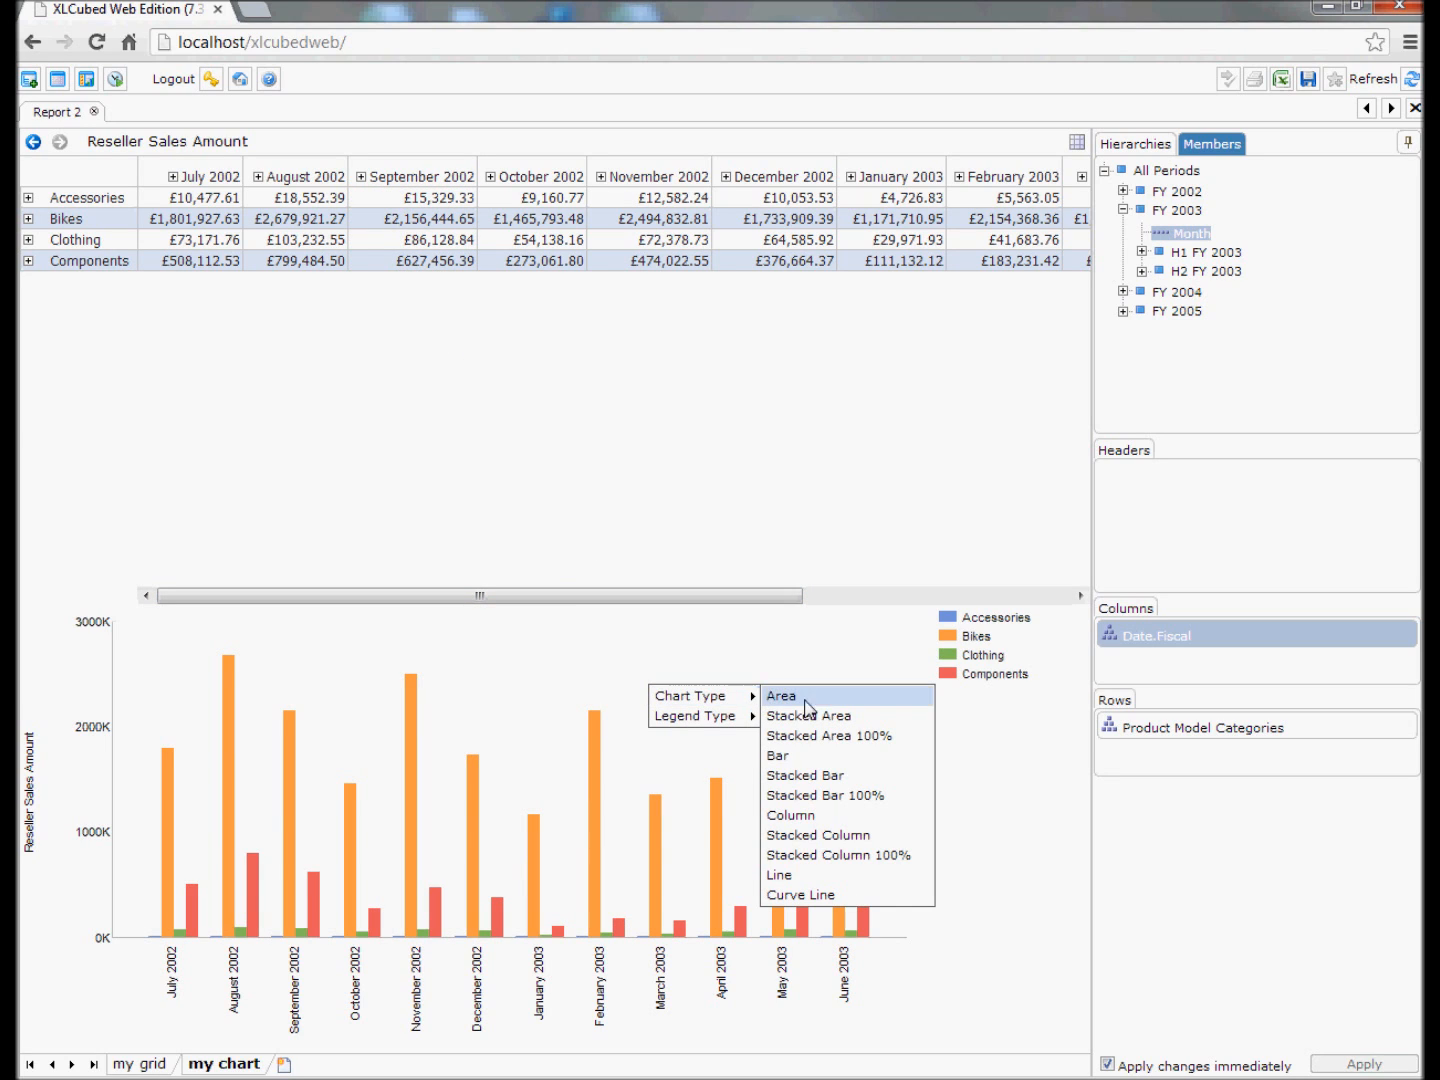
{"action": "left_click", "coordinate": [806, 876]}
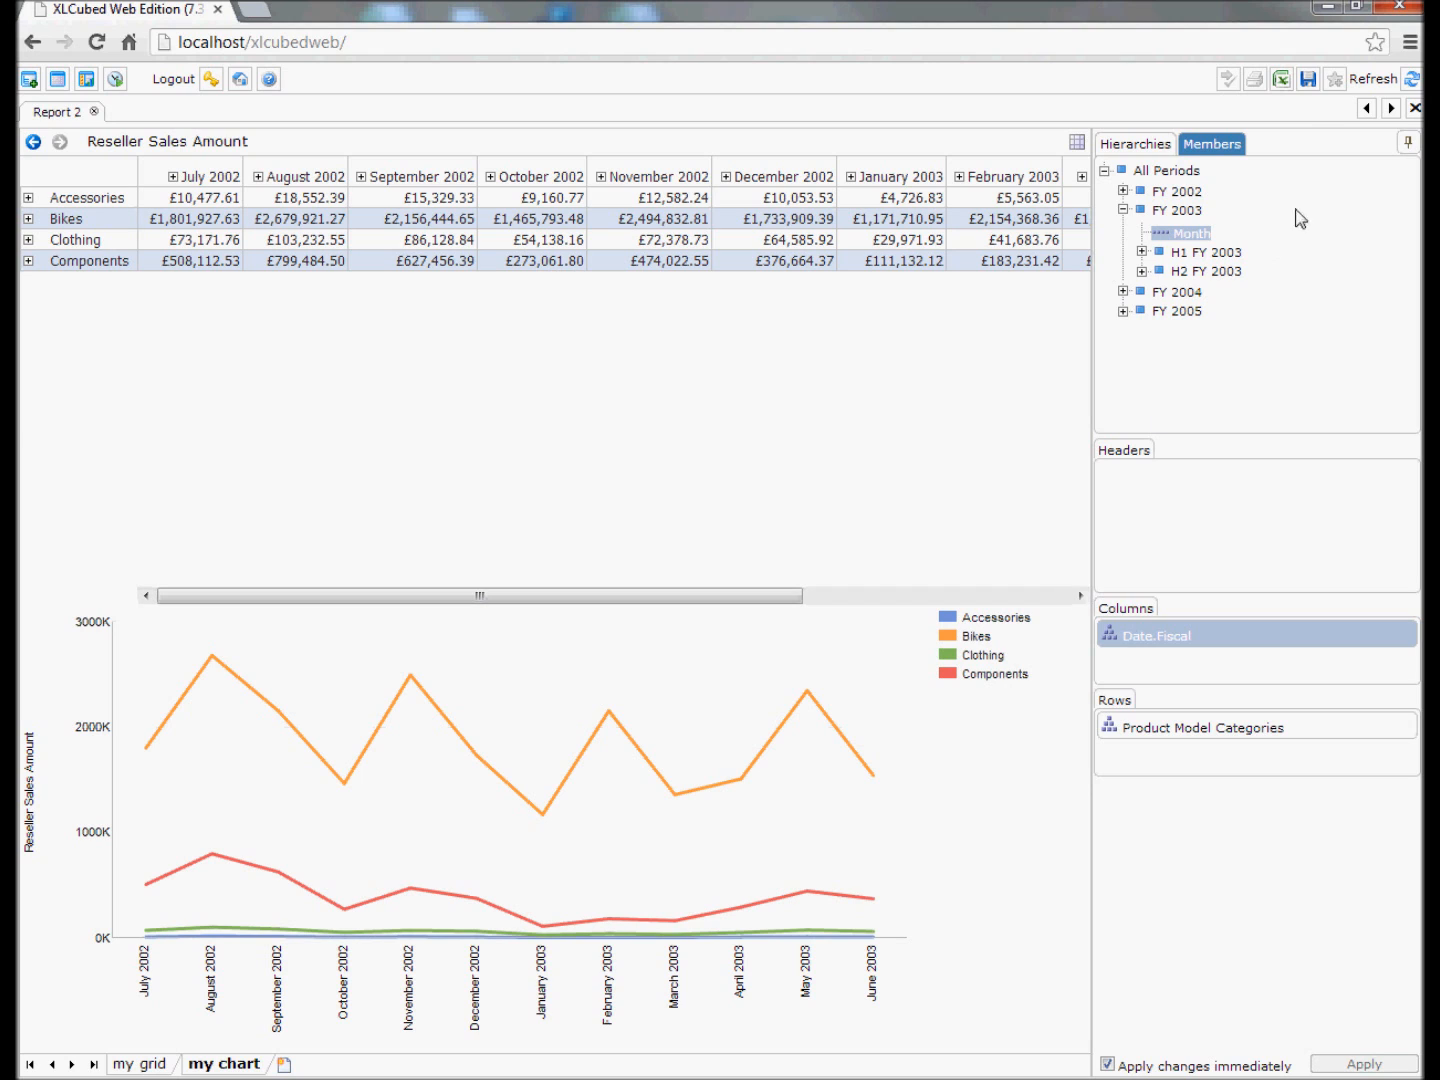
- Save the report to the repository's Financial folder under the name "my report"
{"action": "left_click", "coordinate": [1309, 81]}
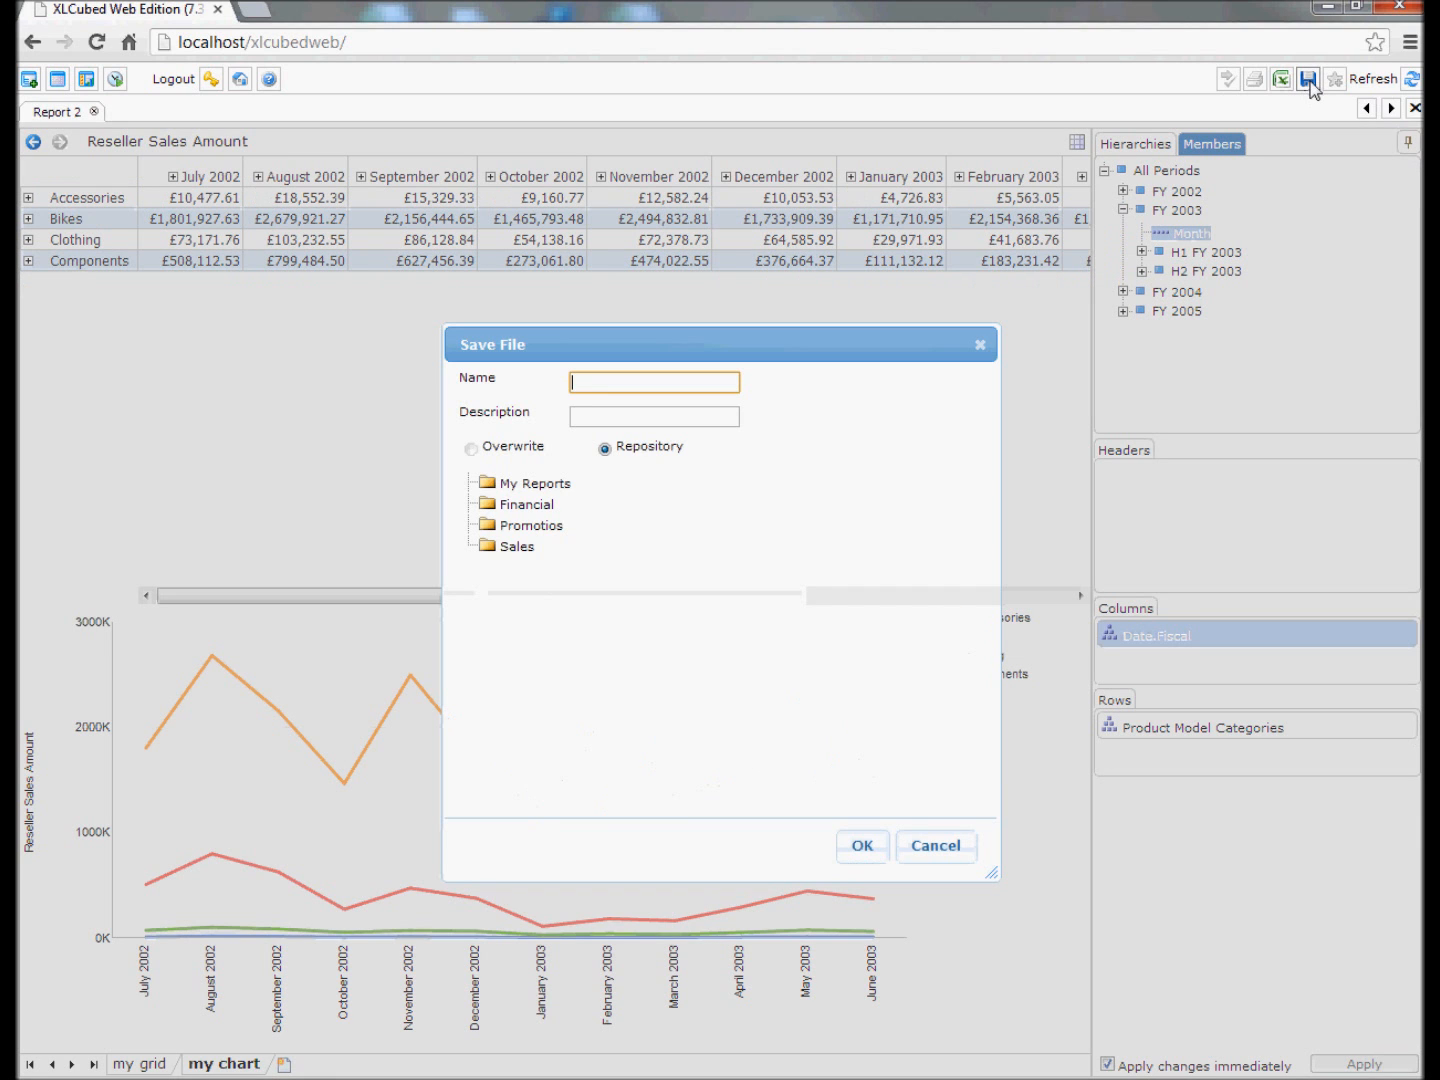
{"action": "left_click", "coordinate": [544, 509]}
{"action": "left_click", "coordinate": [594, 385]}
{"action": "type", "text": "my report"}
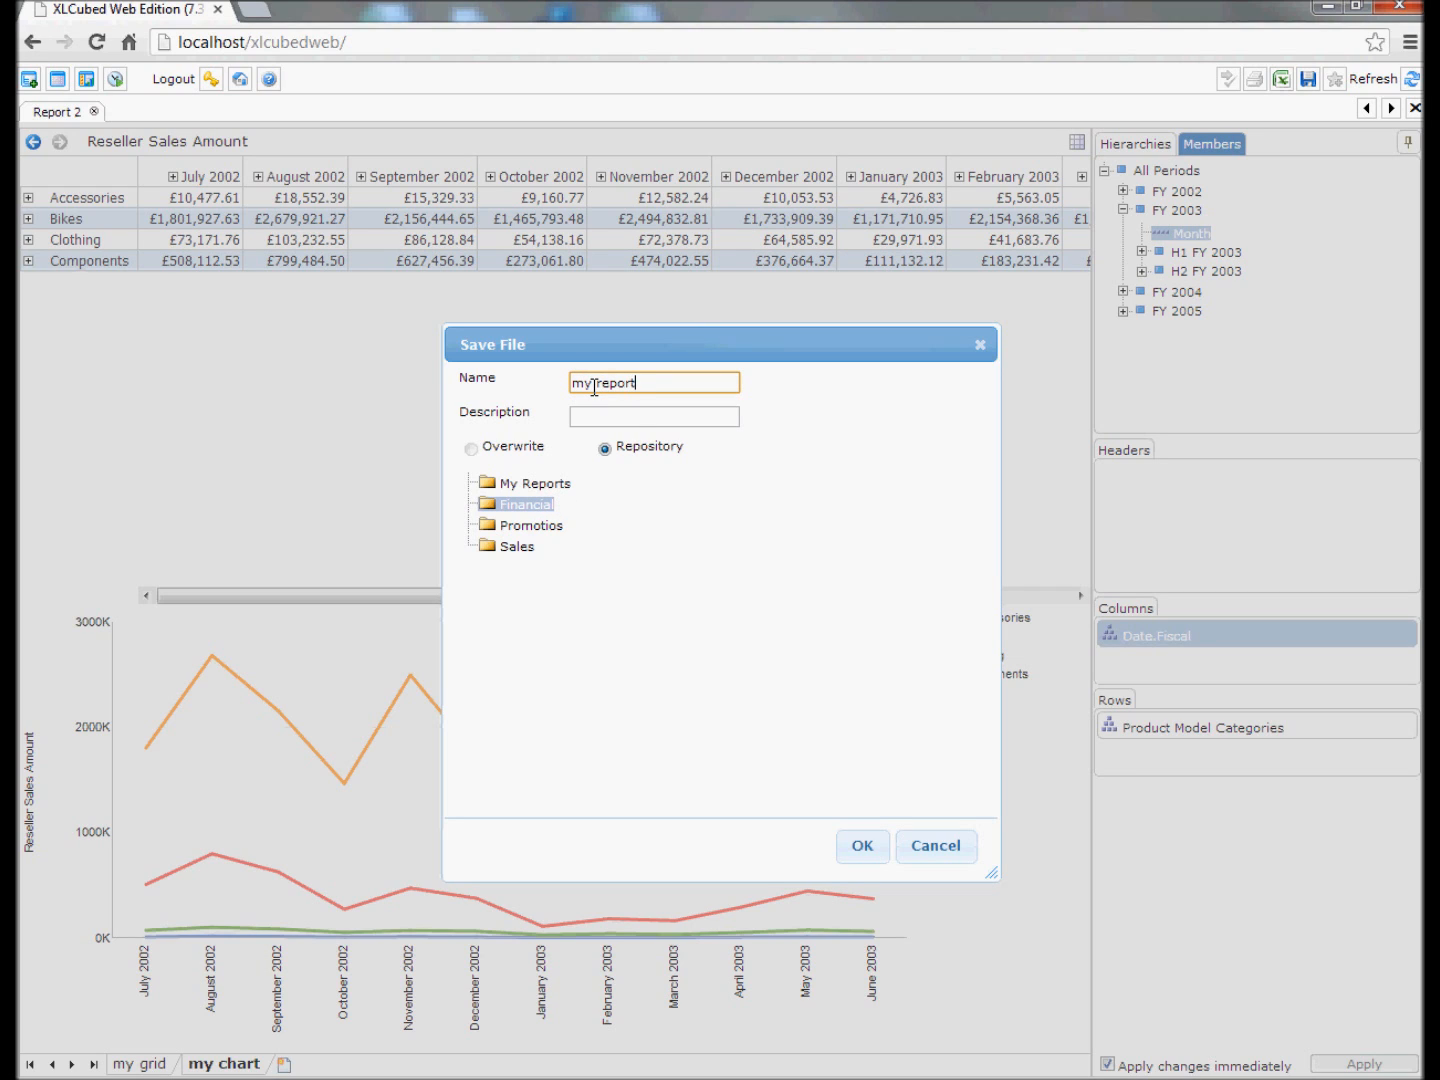
{"action": "left_click", "coordinate": [862, 845]}
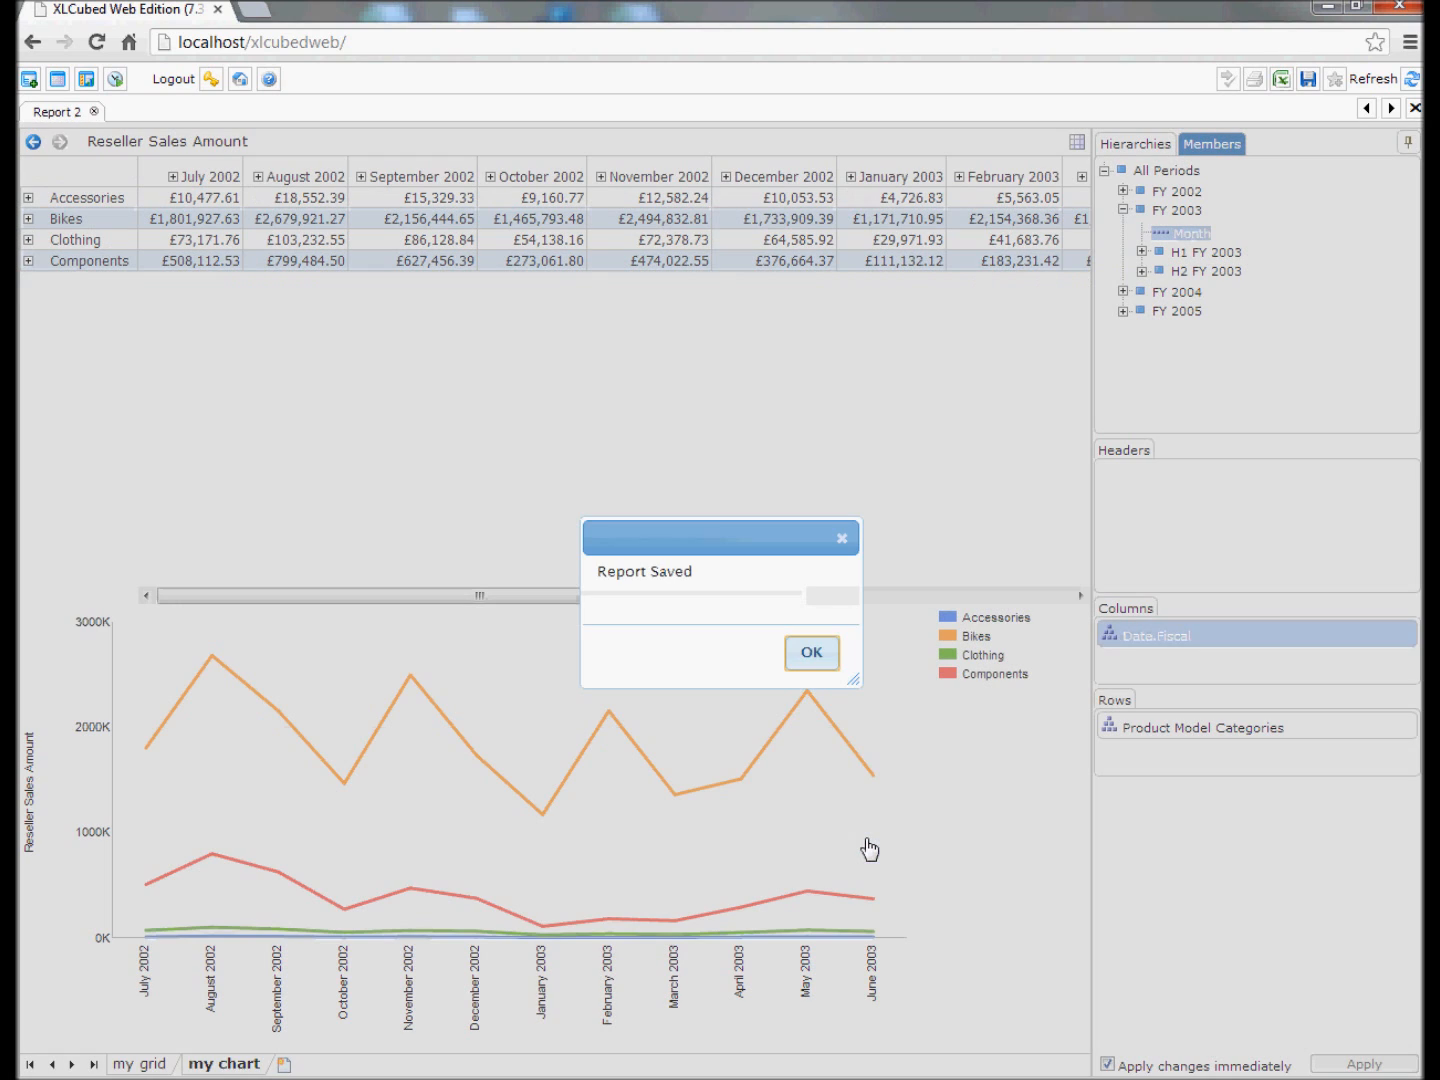
{"action": "left_click", "coordinate": [811, 656]}
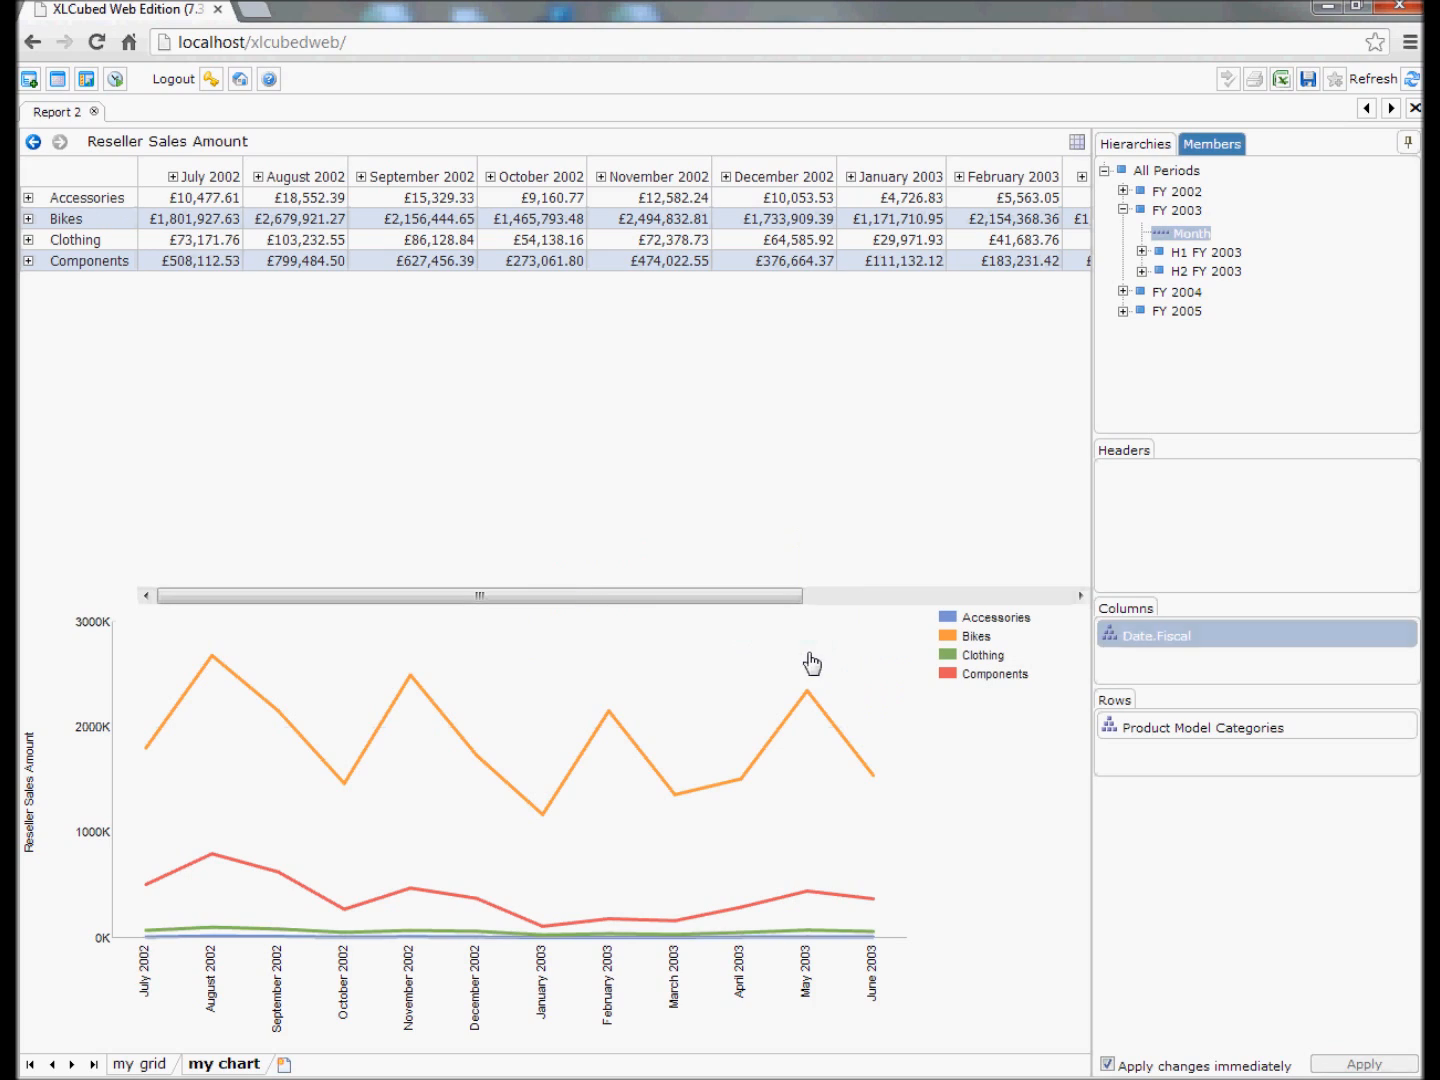